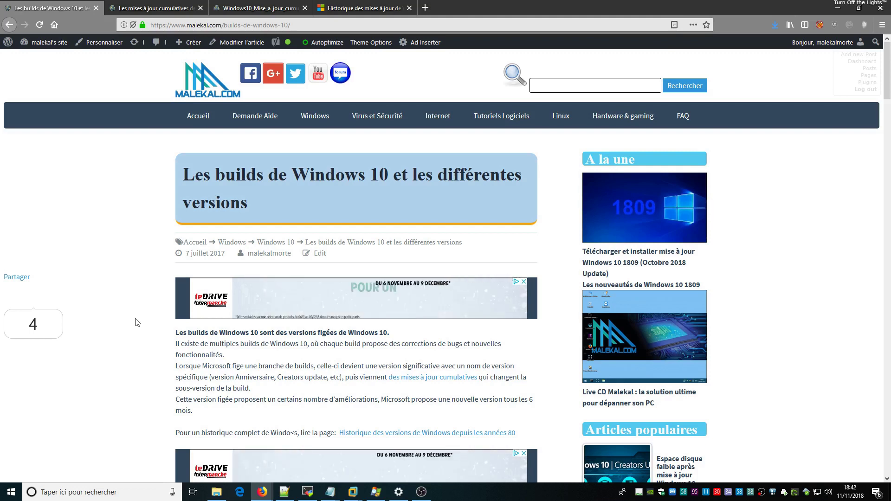
Examine the table of Windows 10 versions and builds, highlighting version numbers 1803, 1709, 1703 and 1607.
scroll(137, 322, "down", 9)
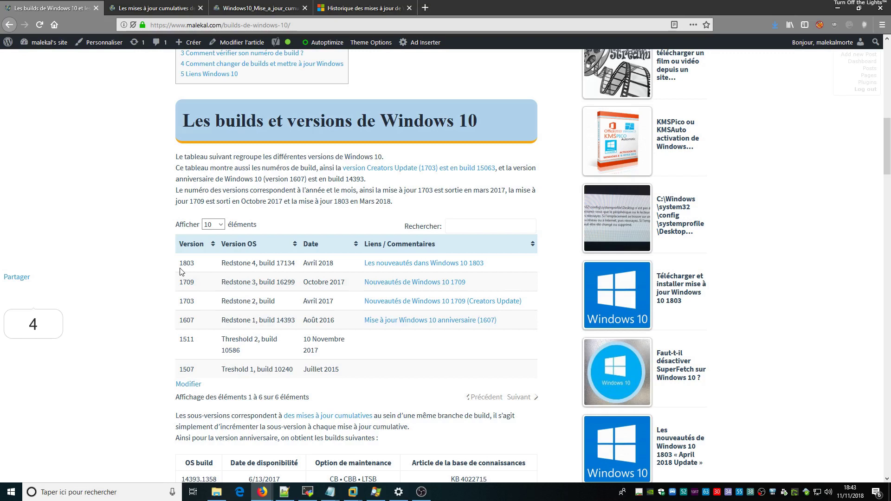
left_click_drag(179, 263, 199, 321)
left_click_drag(180, 262, 186, 320)
left_click(182, 342)
left_click_drag(195, 263, 187, 263)
left_click_drag(194, 283, 187, 320)
left_click_drag(179, 262, 194, 264)
left_click_drag(182, 283, 203, 286)
left_click_drag(194, 301, 178, 323)
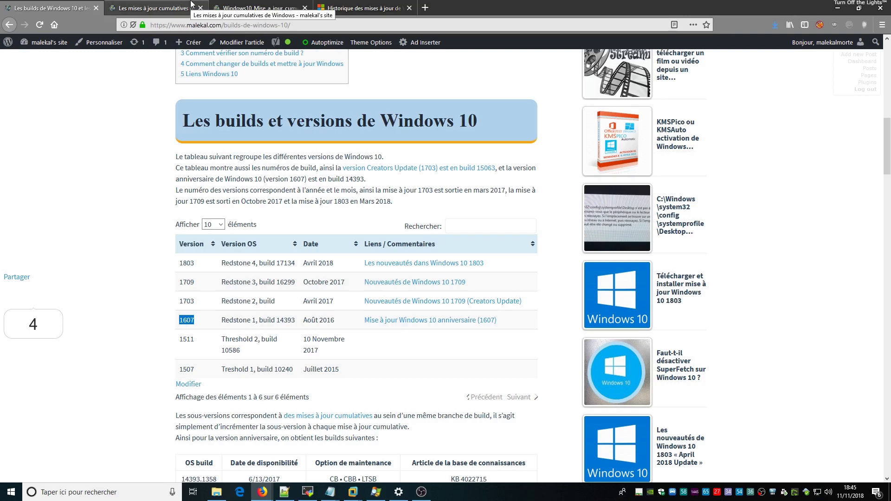
View the Windows Update cumulative update image, and browse Microsoft's update history for Windows 10 version 1803.
left_click(255, 7)
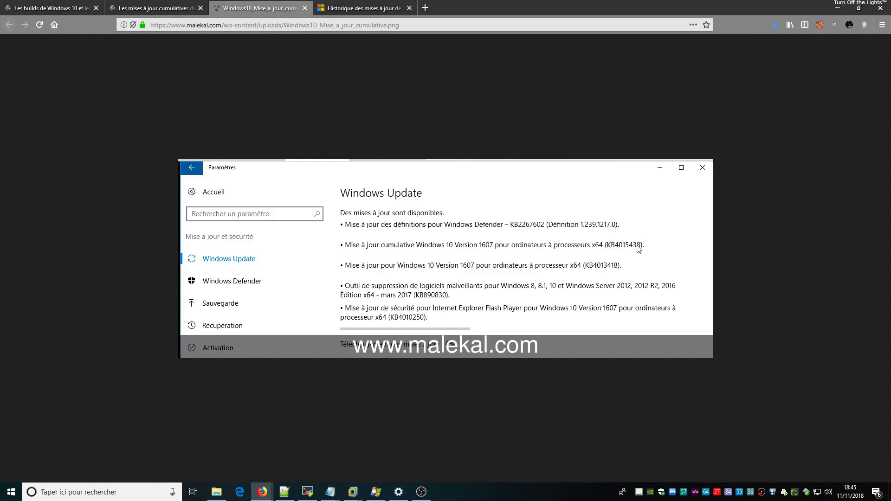
left_click(357, 8)
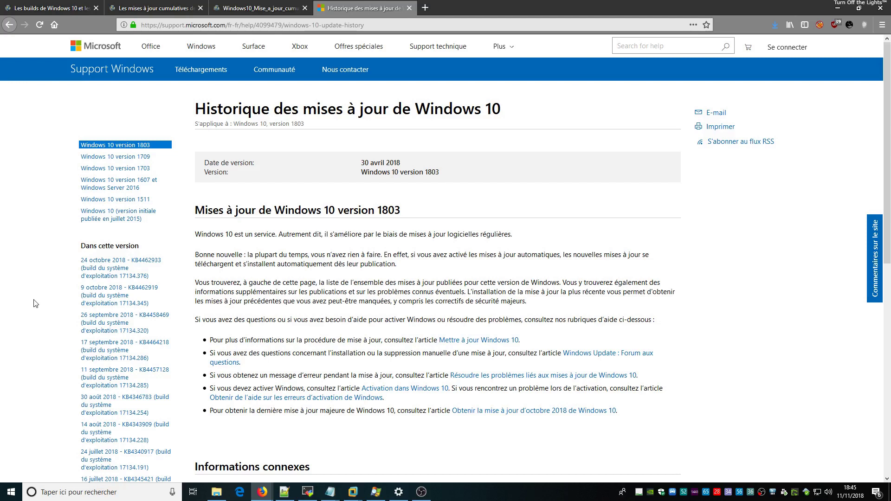
scroll(33, 304, "down", 5)
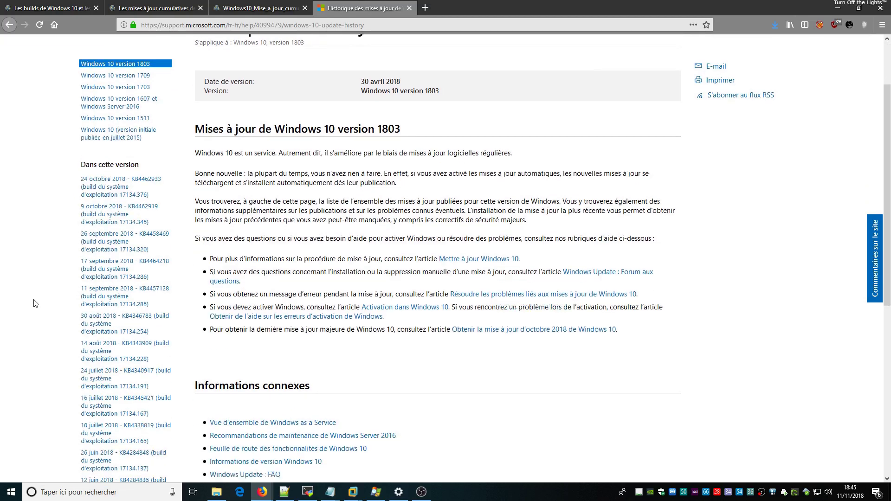
scroll(34, 304, "up", 4)
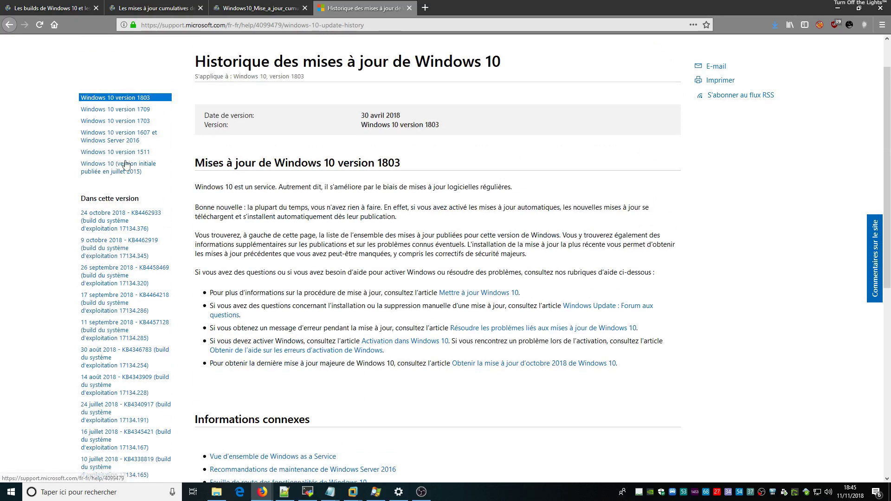
scroll(79, 145, "down", 2)
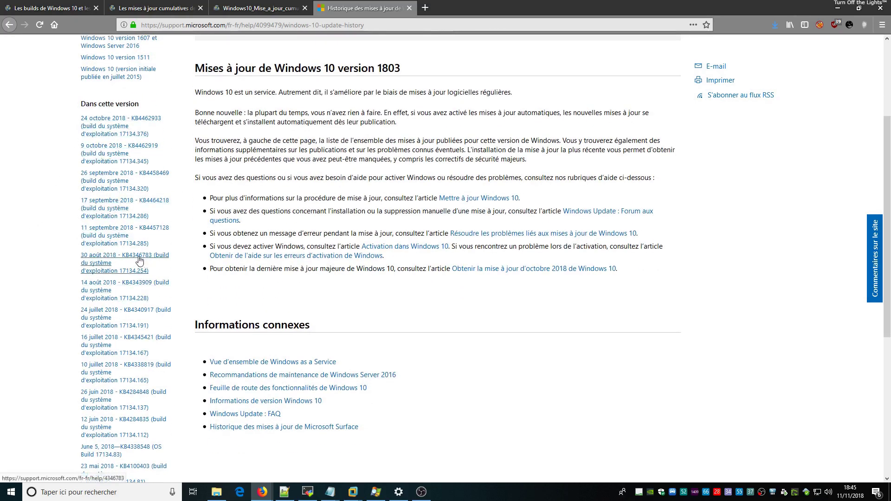
Open the article on the 17 September 2018 update KB4464218 and look through its improvements and fixes.
left_click(156, 206)
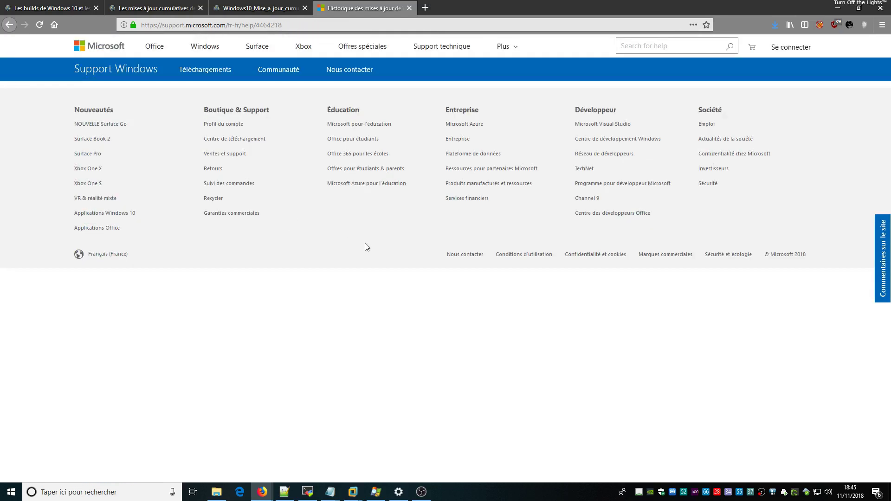
scroll(305, 251, "down", 1)
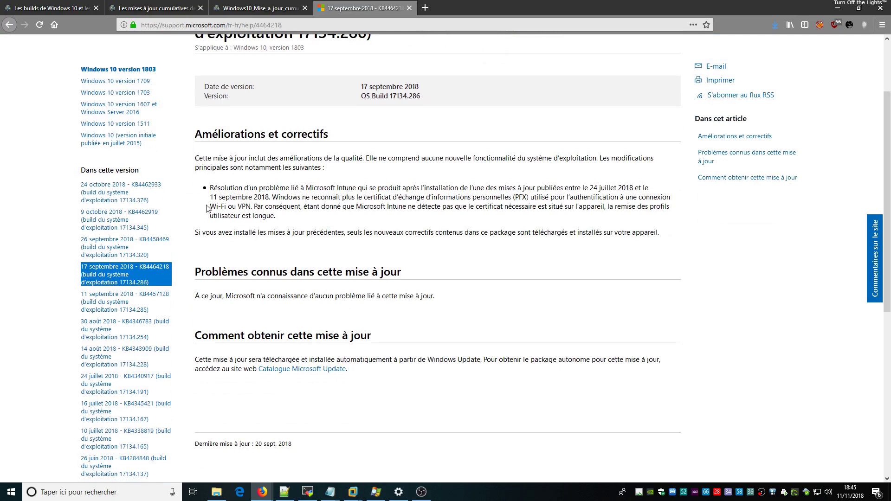
scroll(339, 205, "up", 3)
Open the update history for Windows 10 version 1709 and dismiss the article feedback form.
left_click(139, 138)
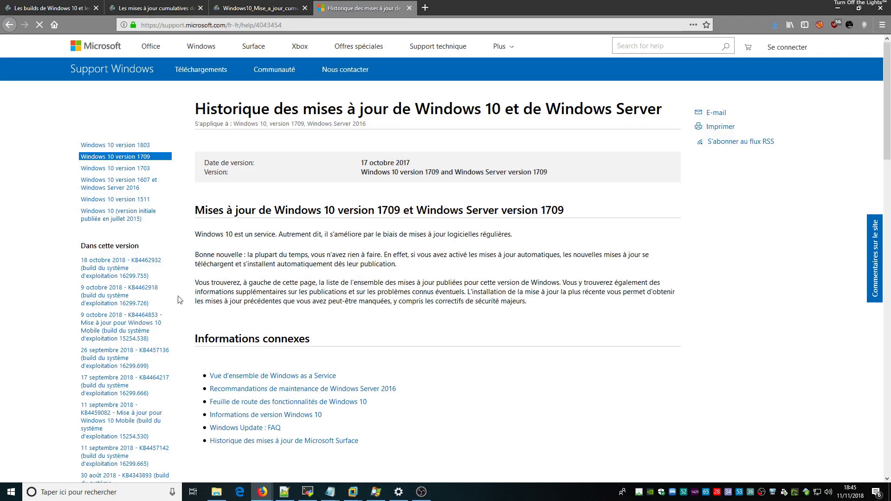
scroll(40, 309, "down", 10)
scroll(40, 309, "up", 10)
scroll(40, 309, "down", 10)
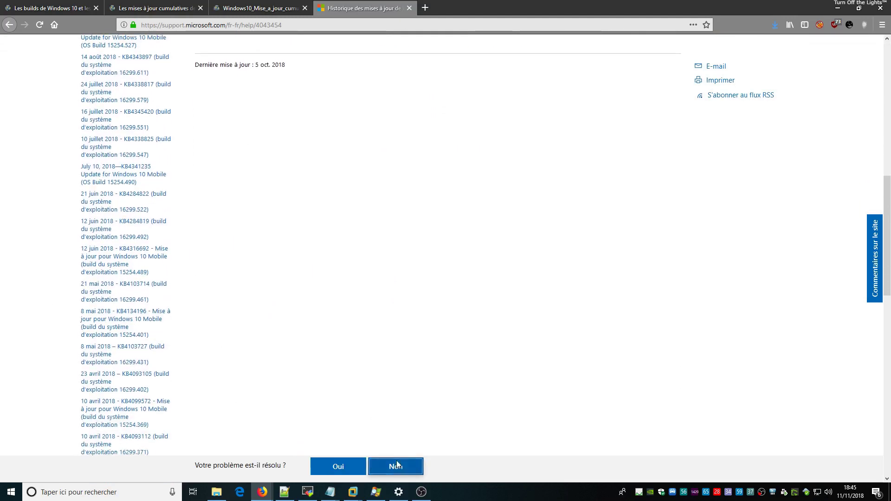
left_click(397, 466)
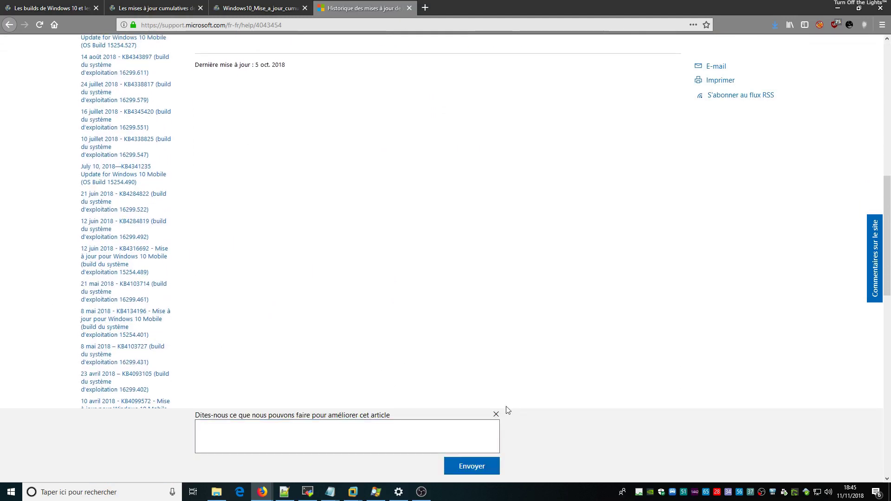
left_click(495, 415)
scroll(332, 354, "up", 5)
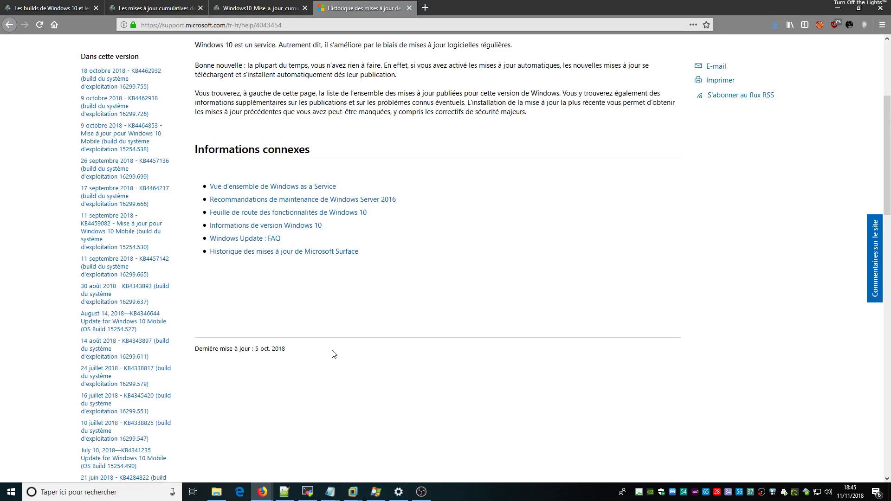
scroll(332, 354, "up", 3)
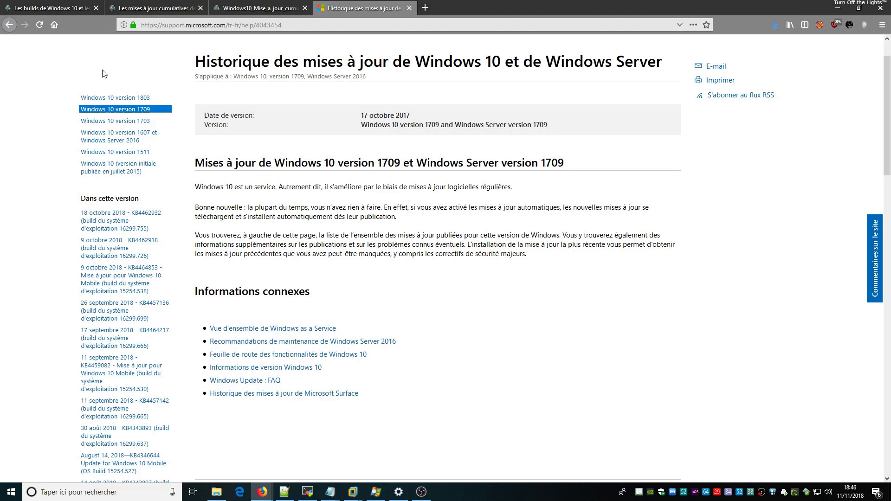
Look through the version 1709 list of updates and open the update history for Windows 10 version 1703.
scroll(9, 262, "down", 20)
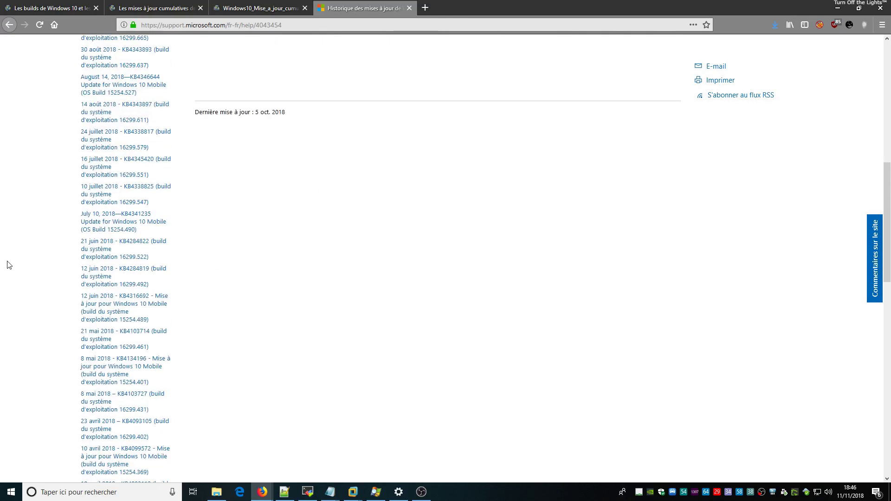
scroll(8, 263, "up", 20)
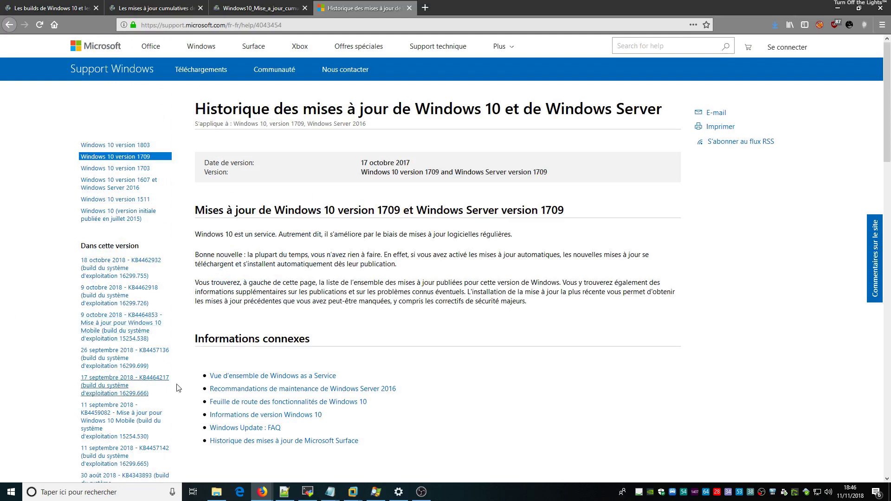
scroll(175, 388, "down", 5)
scroll(179, 389, "up", 3)
scroll(179, 385, "up", 3)
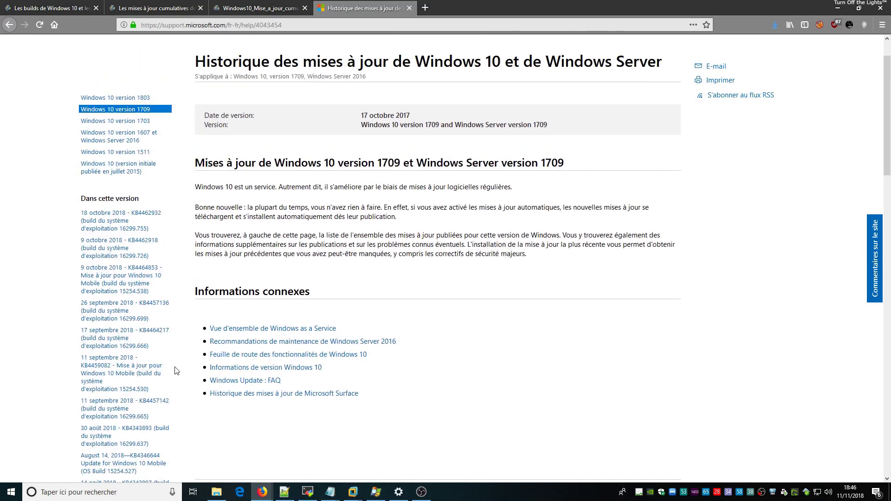
left_click(146, 168)
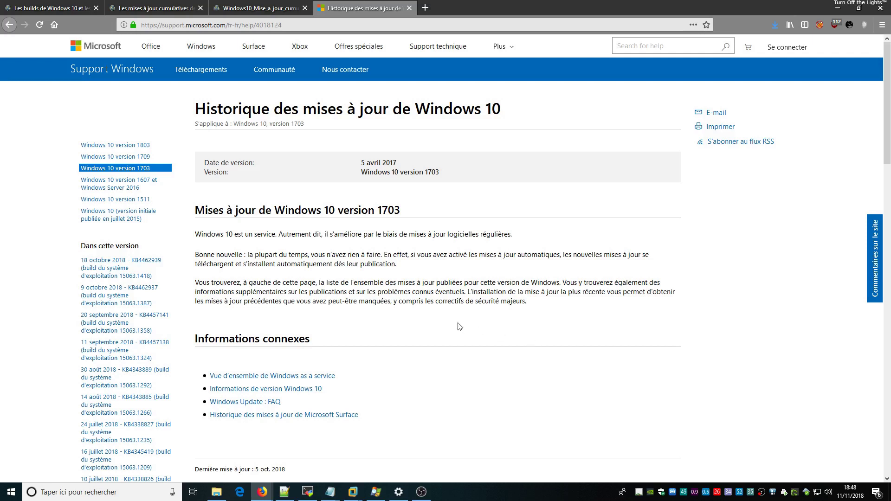
Switch to the Windows_10-mbr virtual machine in VMware Workstation and show it full screen.
mouse_move(353, 492)
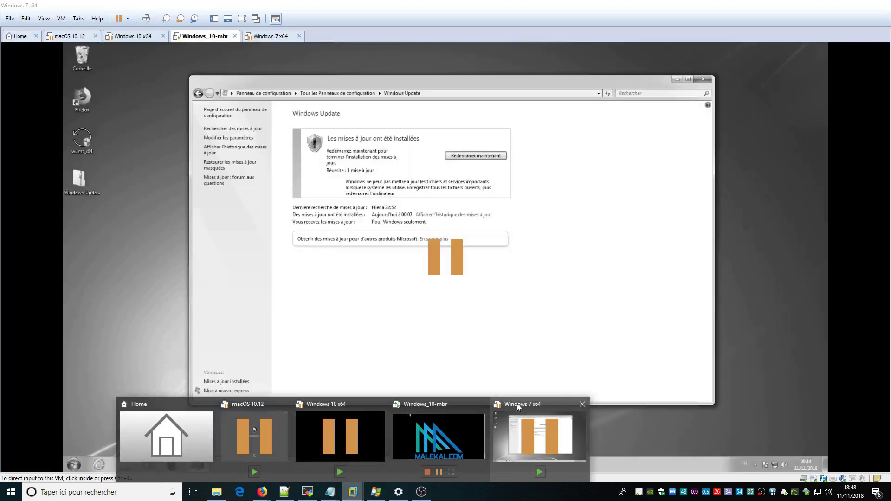
left_click(481, 417)
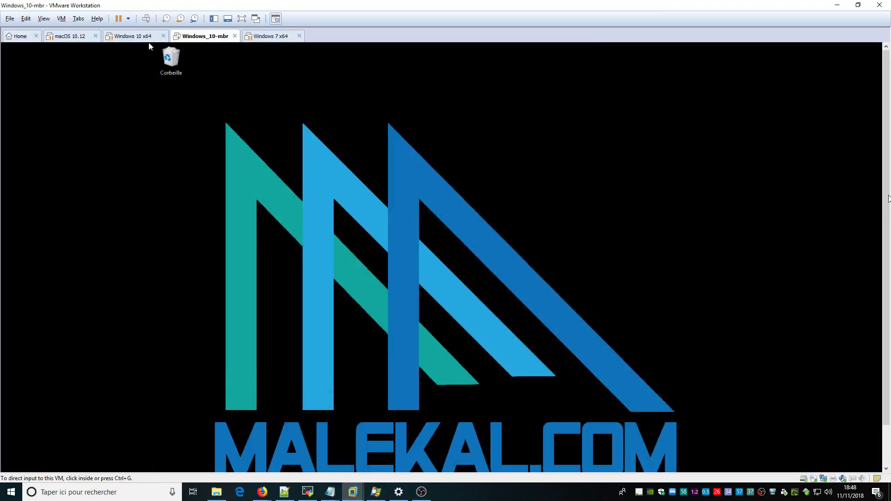
left_click(241, 18)
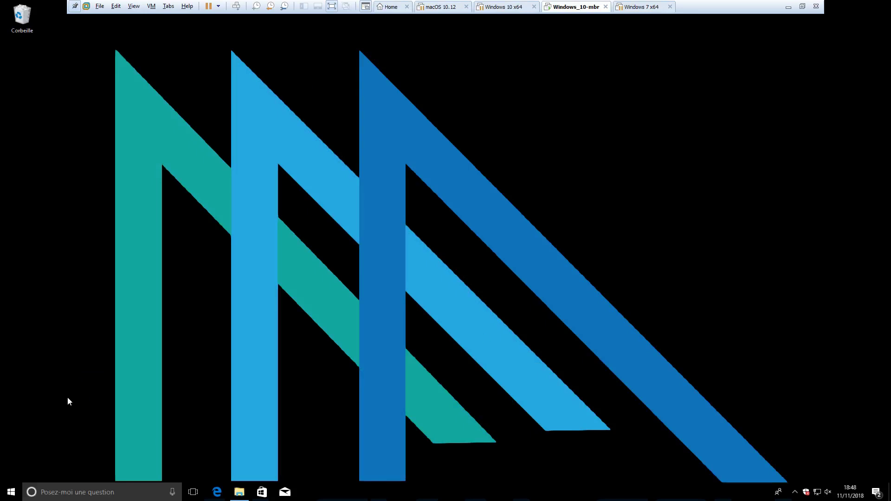
Run winver in the virtual machine to display its Windows version and build.
right_click(11, 492)
left_click(37, 455)
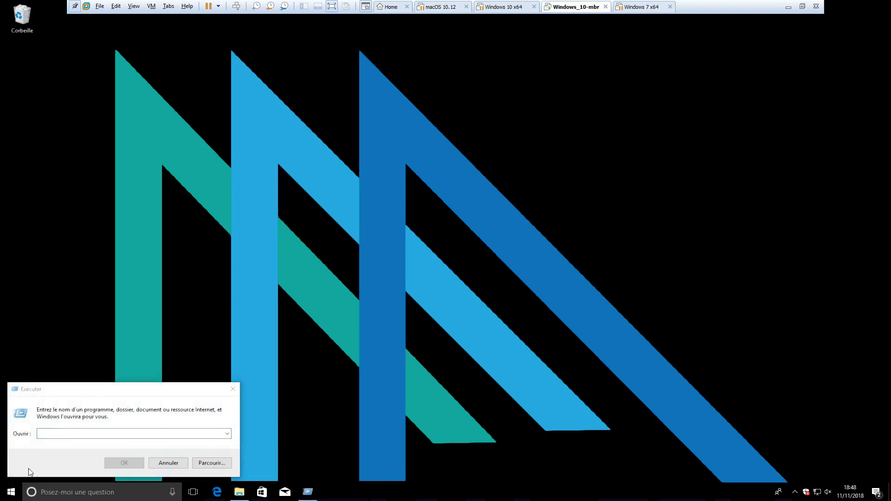
left_click(11, 491)
left_click(587, 393)
right_click(4, 495)
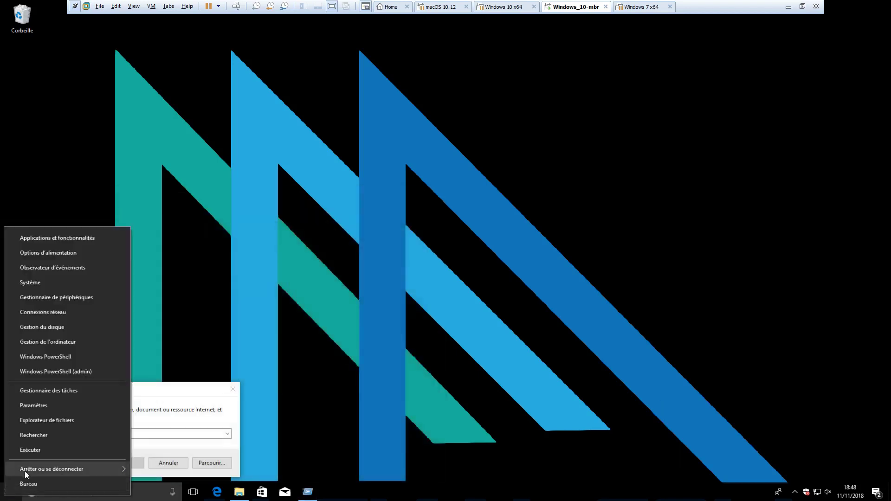
left_click(58, 450)
type("winver")
key("Return")
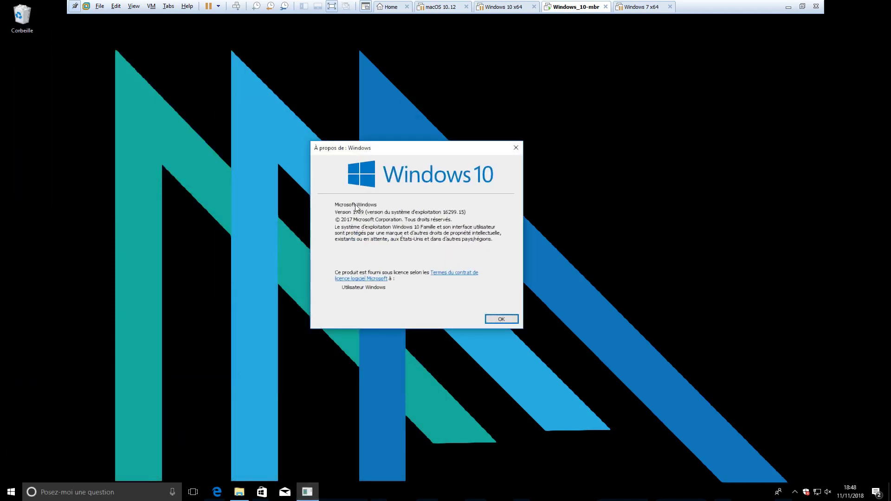
Open the virtual machine's system information, enlarge the settings window and bring the Windows specifications into view.
left_click(6, 495)
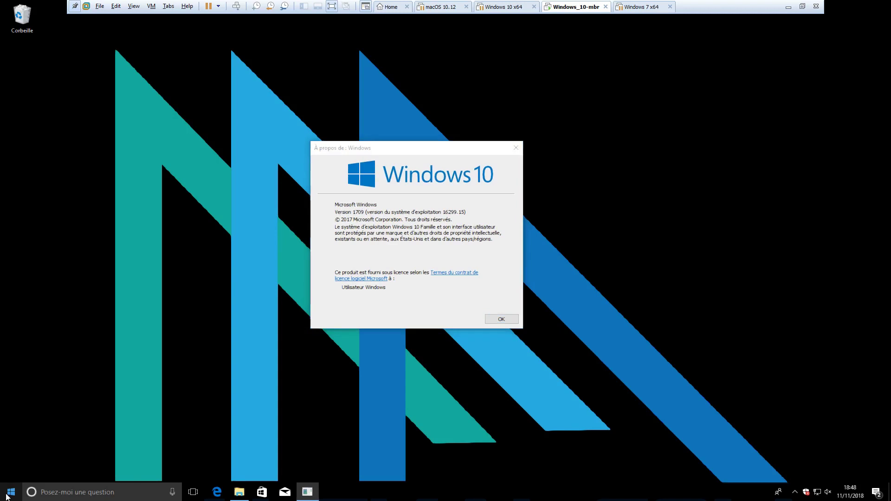
right_click(6, 495)
left_click(93, 285)
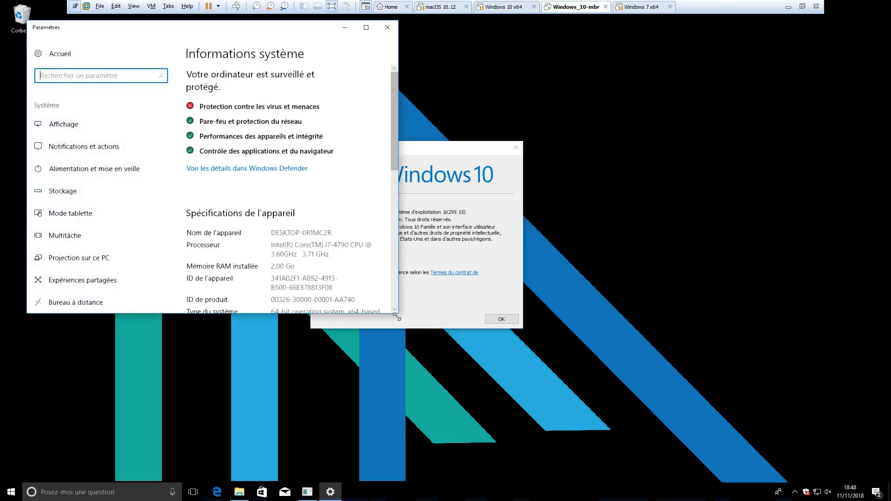
left_click_drag(397, 316, 652, 437)
scroll(371, 376, "down", 3)
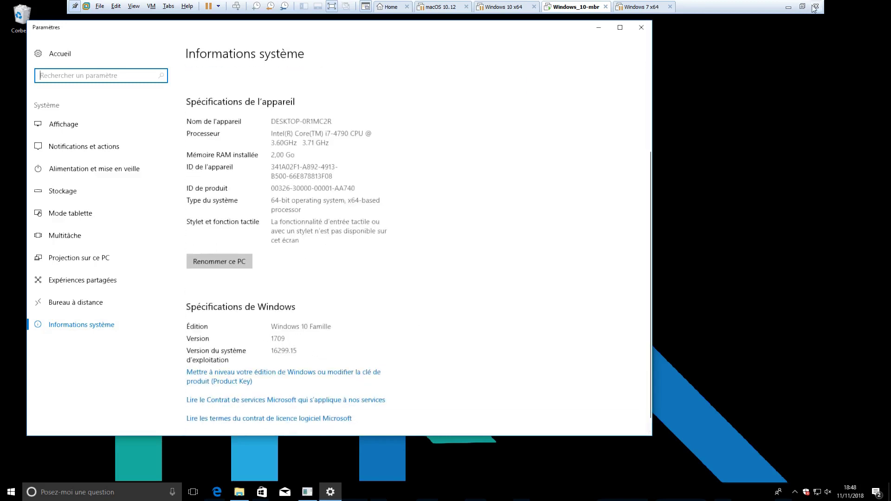
Minimize the virtual machine, check the Windows specifications in the host PC's system information, and close the settings.
left_click(788, 7)
right_click(11, 492)
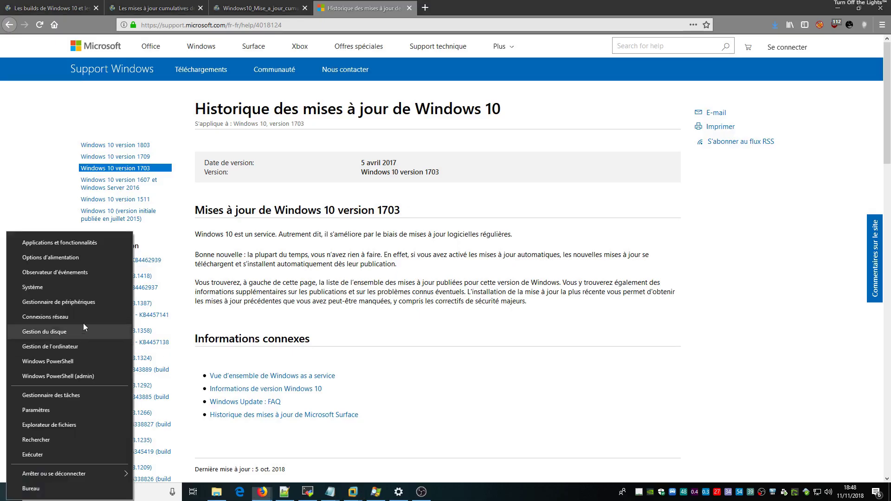
left_click(86, 289)
scroll(402, 383, "down", 3)
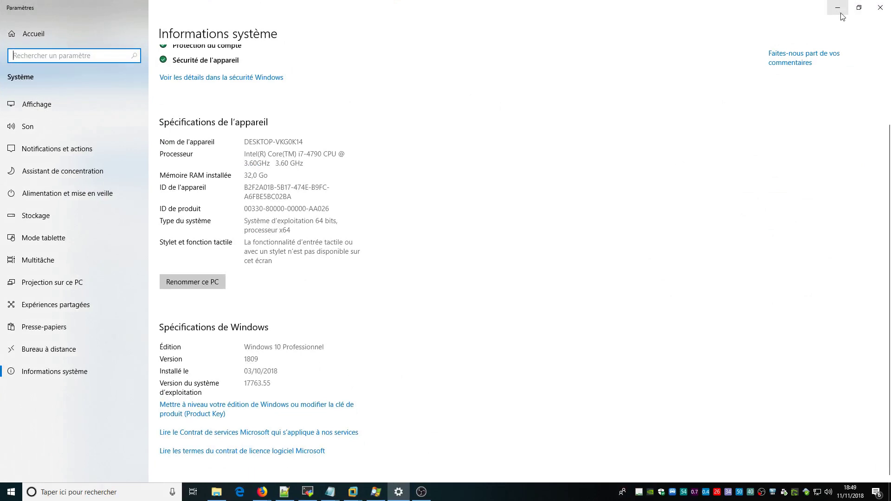
left_click(880, 8)
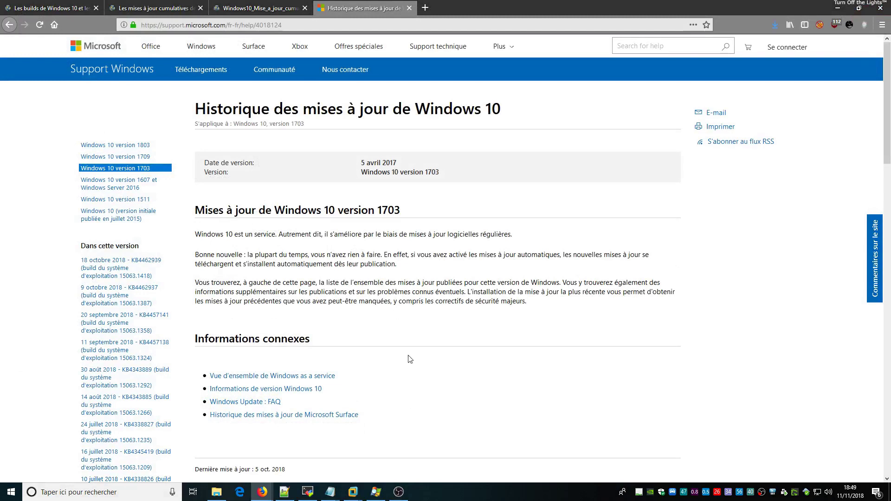
Return to the Windows_10-mbr virtual machine and close its settings window and the About Windows dialog.
mouse_move(371, 493)
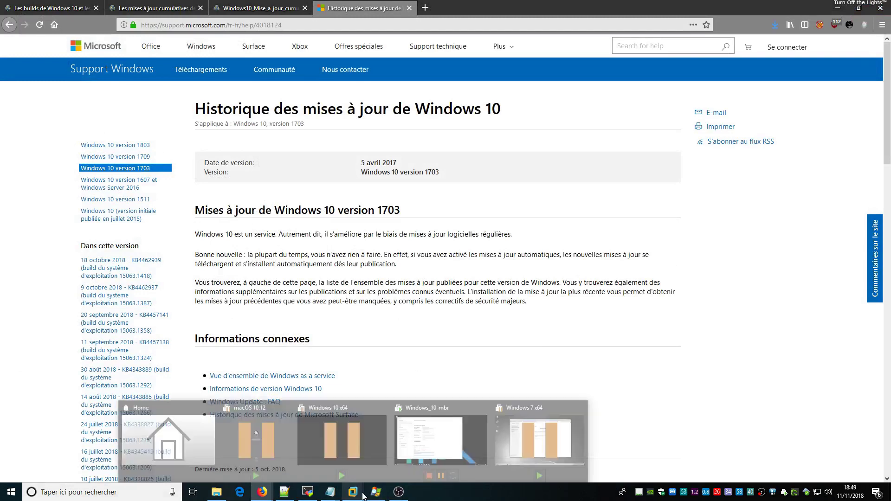
left_click(441, 434)
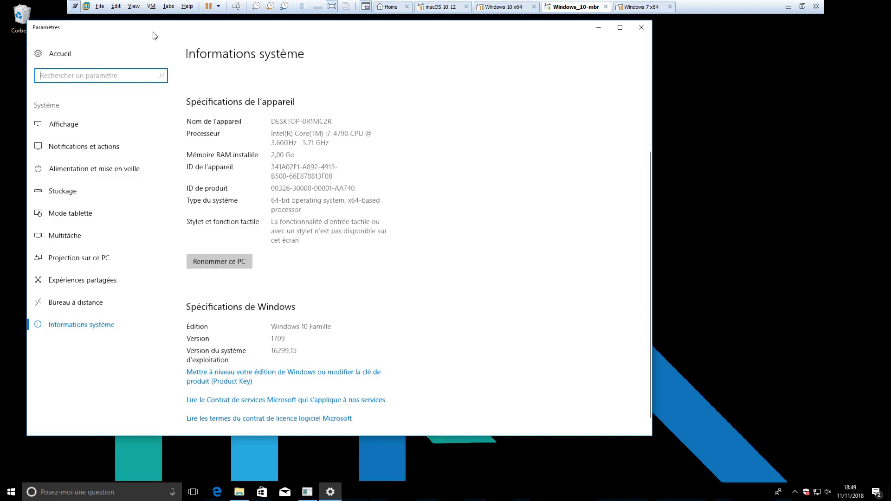
left_click(700, 68)
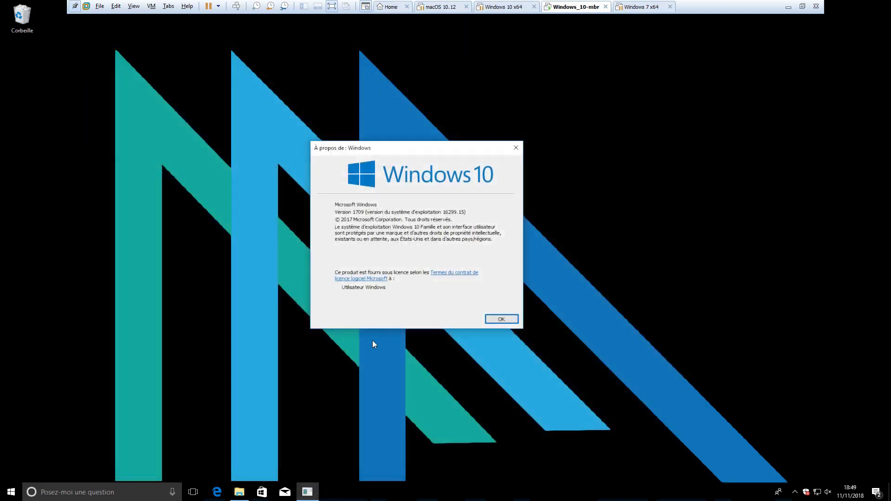
left_click(518, 322)
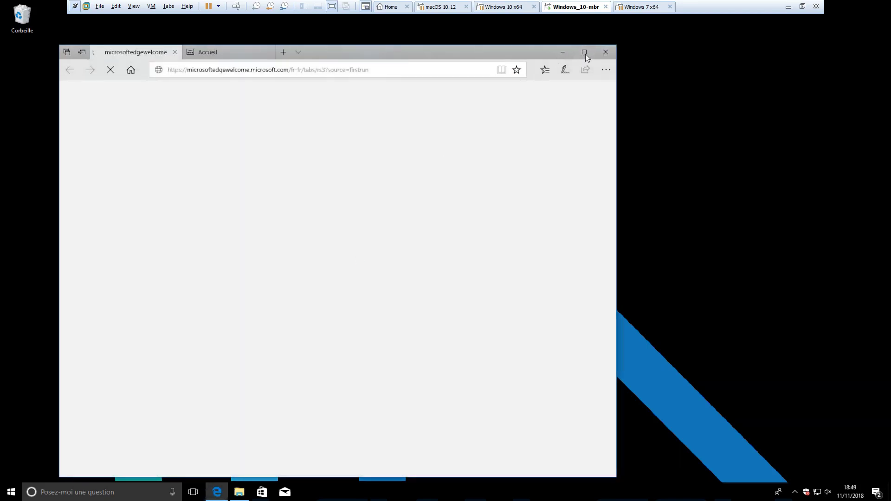
Maximize the Microsoft Edge window in the virtual machine and restore it to its normal size.
left_click(585, 52)
left_click(859, 7)
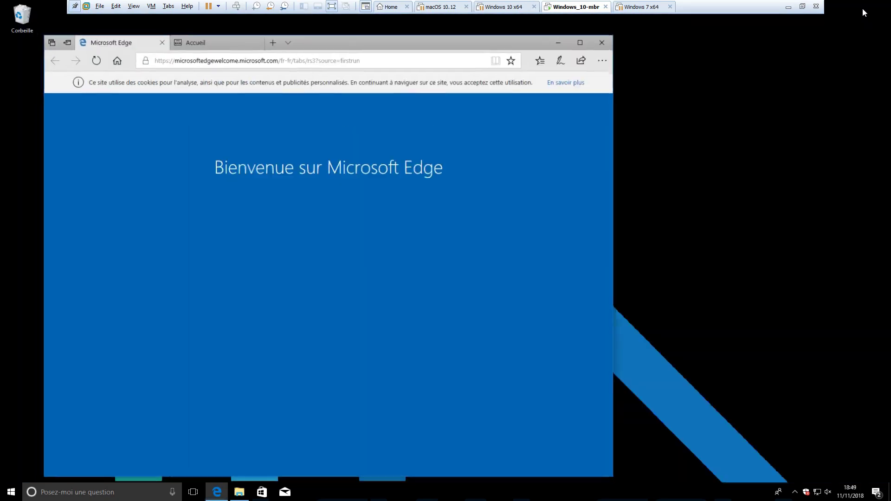
Close the extra Accueil tab, search the web for "ISO Windows 10" and open Microsoft's "Télécharger Windows 10" page.
left_click(271, 51)
left_click(267, 52)
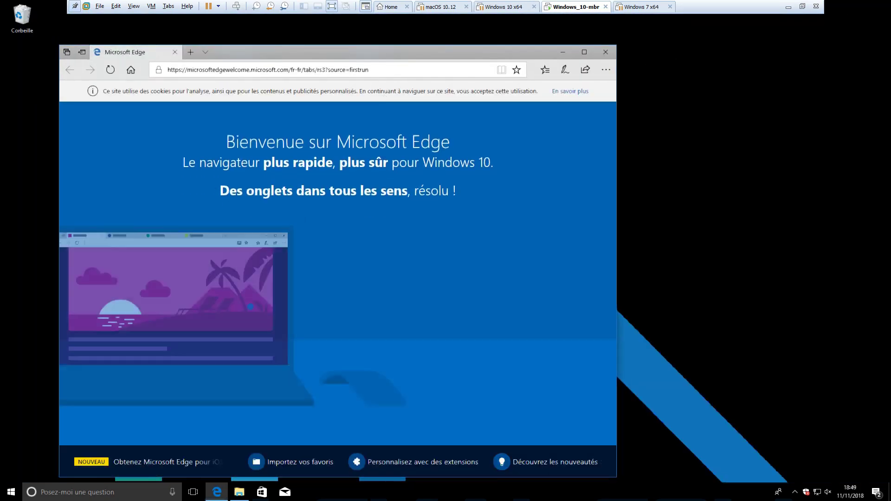
left_click(221, 71)
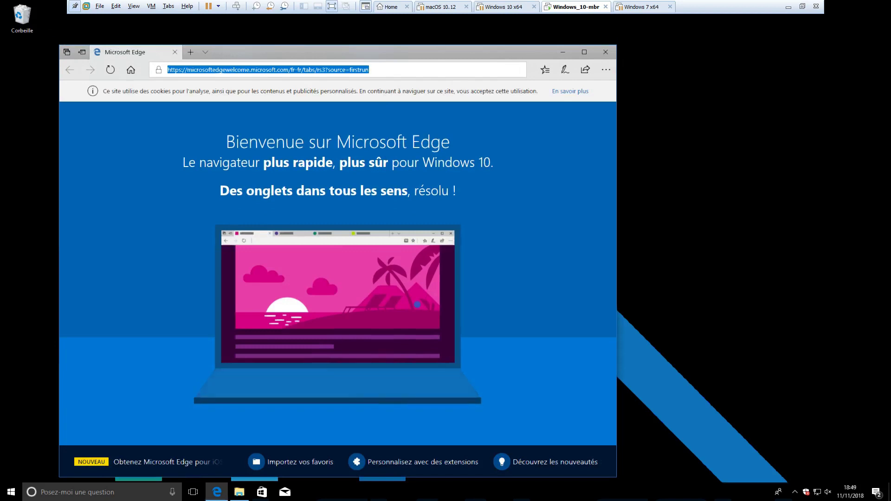
type("ISO Windows 10")
key("Return")
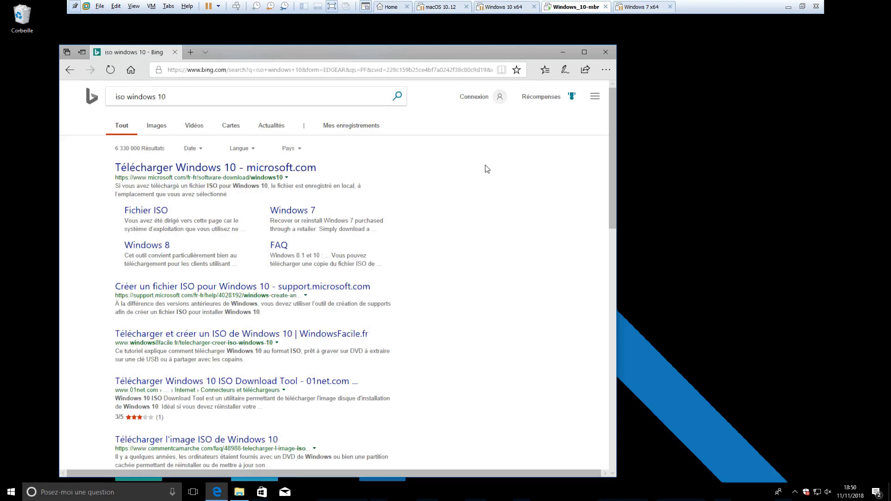
left_click(221, 187)
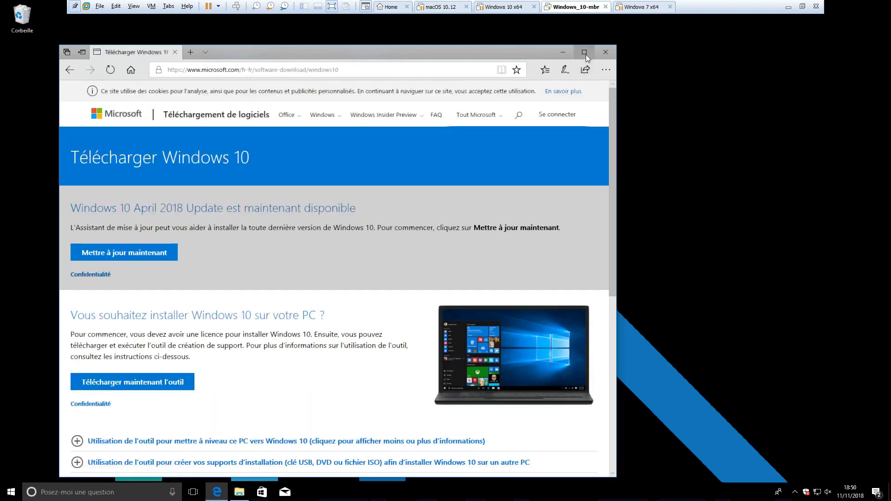
Maximize the browser window, highlight the start of the April 2018 Update heading, and dismiss the Adobe Flash notice.
double_click(226, 52)
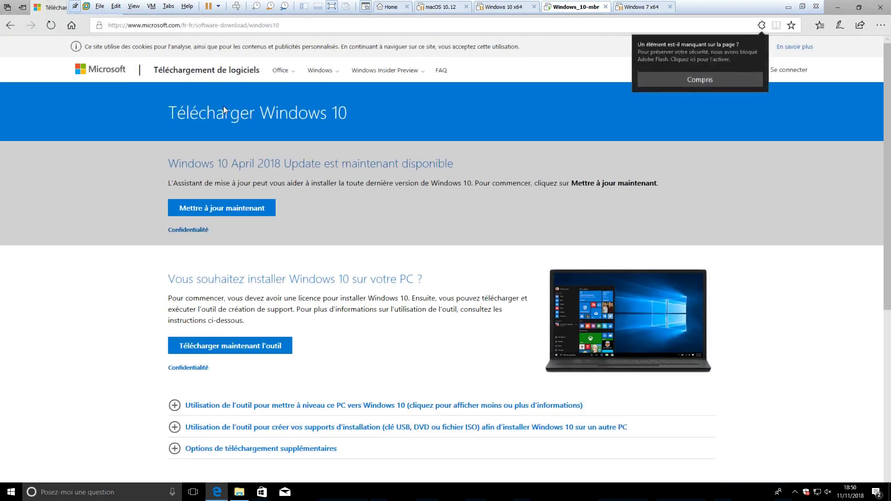
left_click_drag(168, 171, 193, 164)
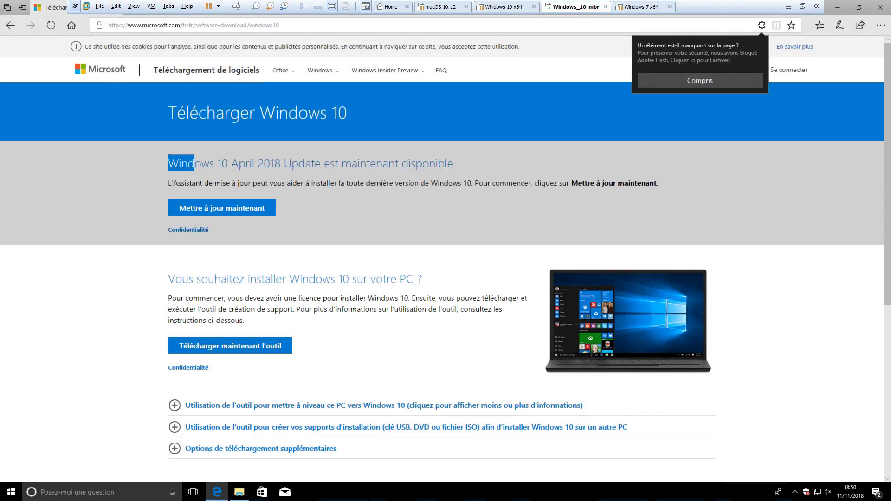
left_click(194, 164)
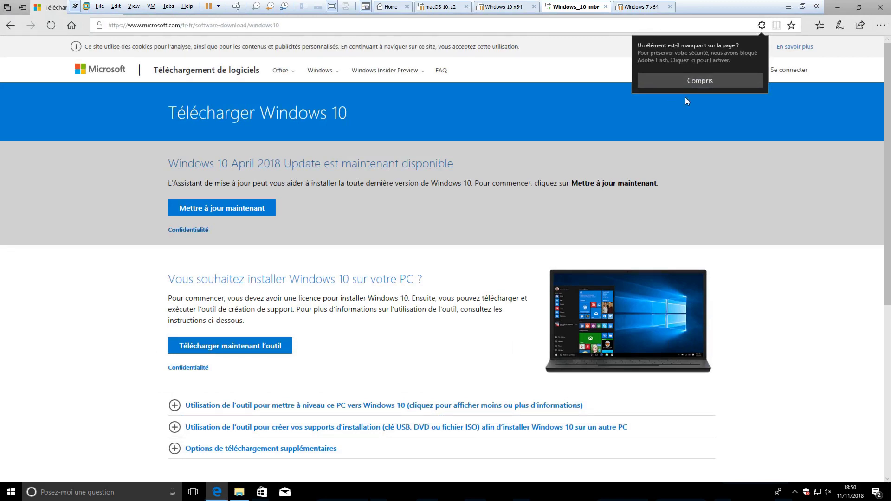
left_click(711, 80)
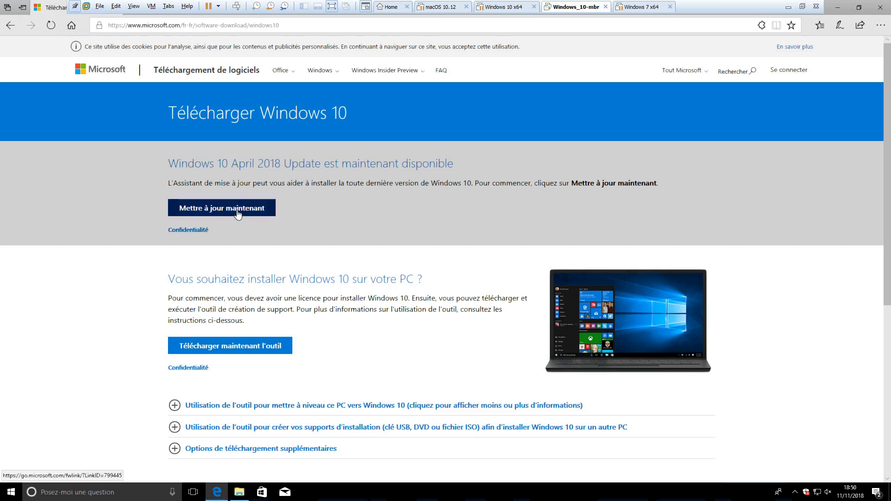
Download and save the update assistant Windows10Upgrade9252.exe, and run it with permission to make changes to the device.
left_click(216, 209)
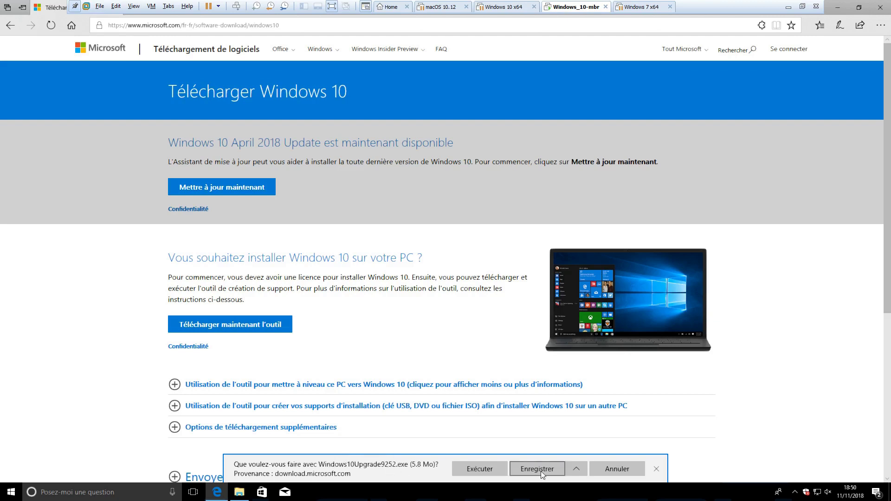
left_click(501, 469)
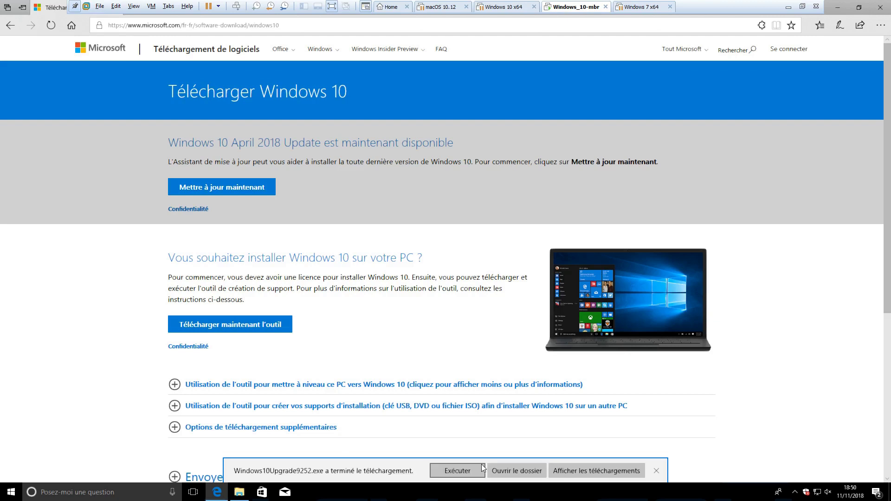
left_click(462, 472)
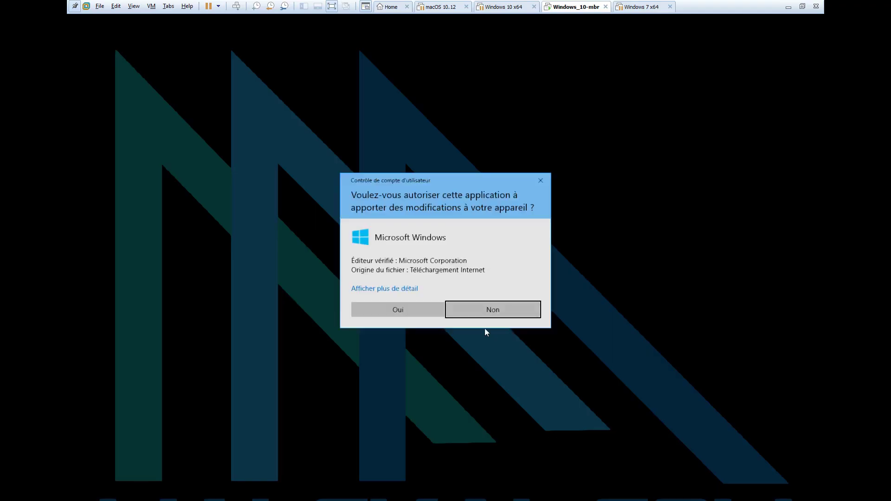
left_click(398, 310)
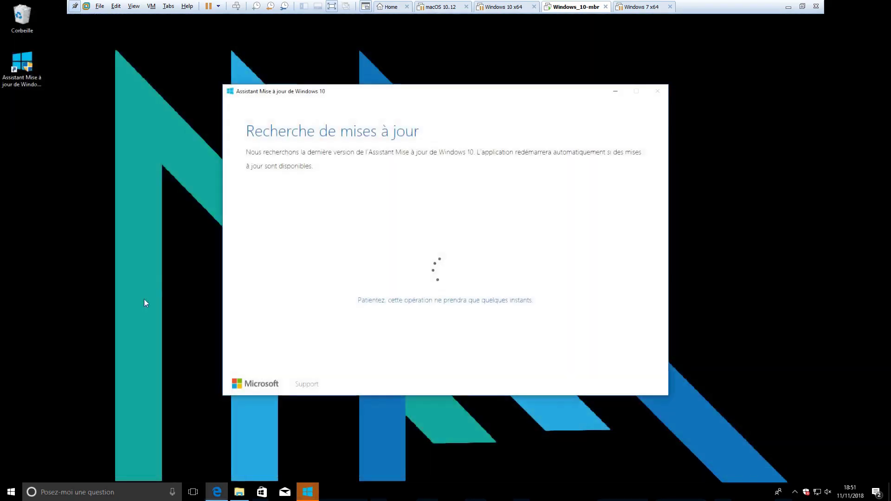
Check the Windows Update page in the Windows settings, close the settings, and reposition the update assistant window.
left_click(11, 495)
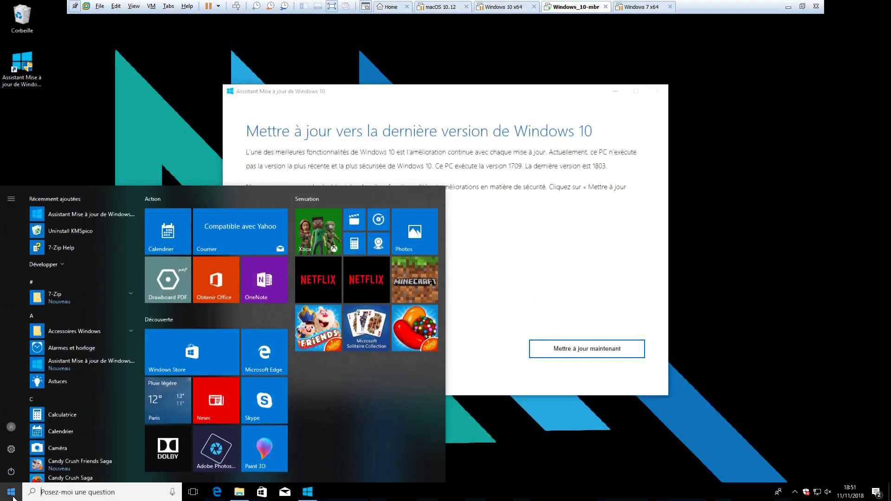
left_click(11, 494)
left_click(11, 491)
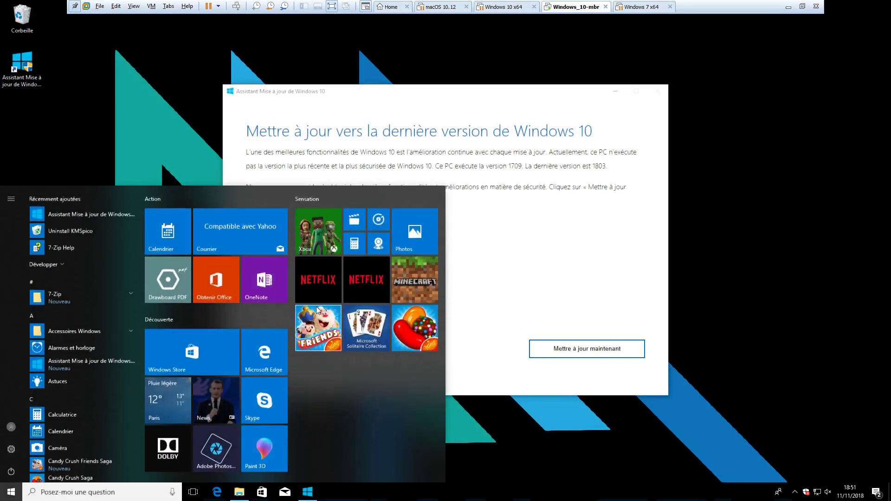
left_click(11, 450)
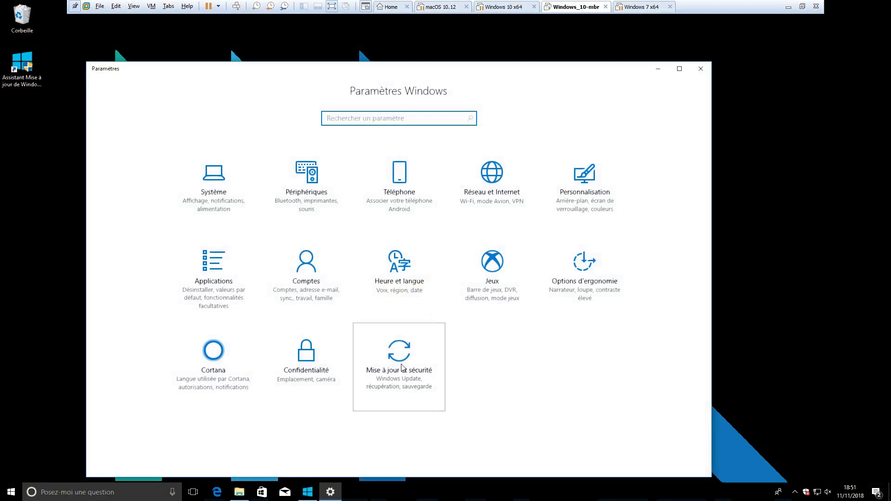
left_click(399, 367)
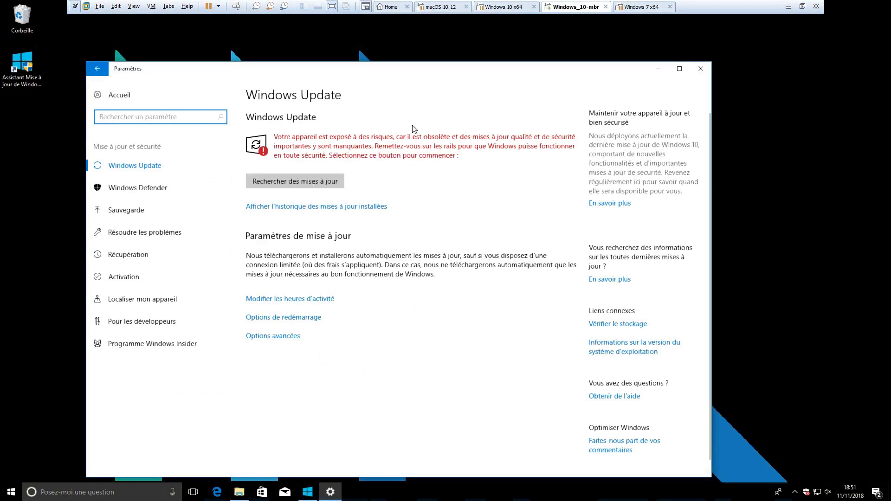
left_click(701, 70)
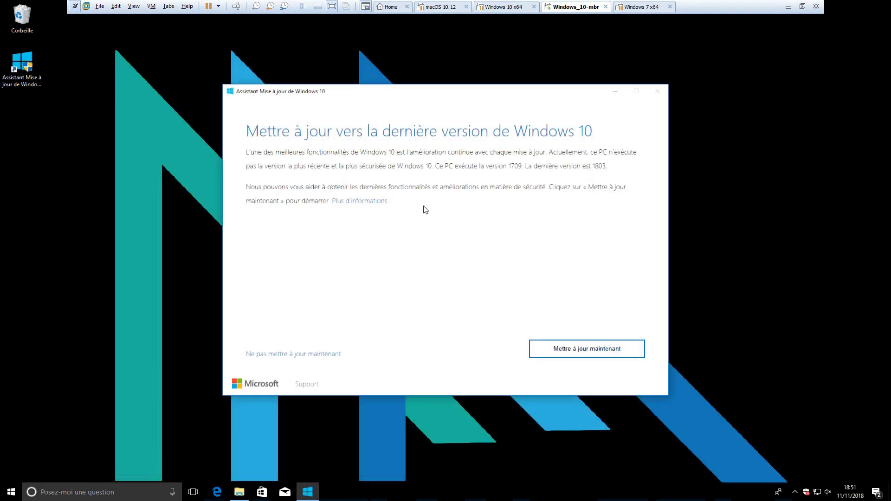
left_click_drag(500, 99, 441, 108)
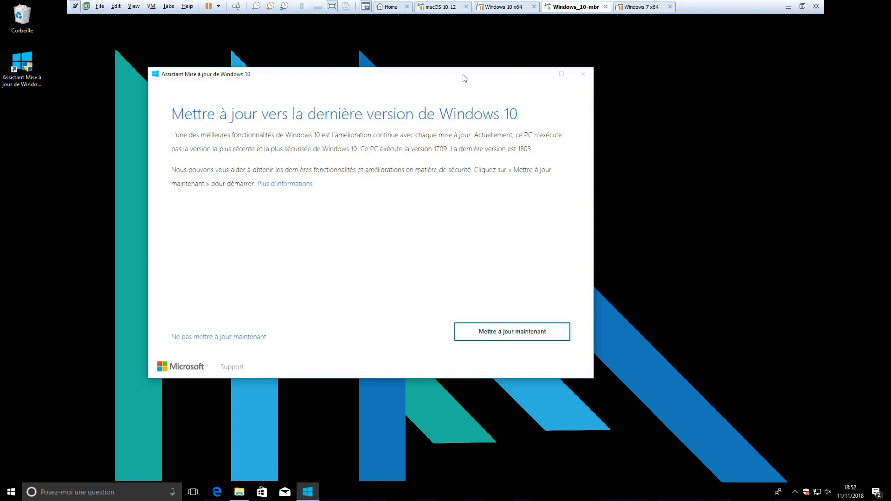
Minimize the virtual machine, search in a new tab for "image système malekal", and look through the article on creating a Windows 10 system image.
left_click(788, 6)
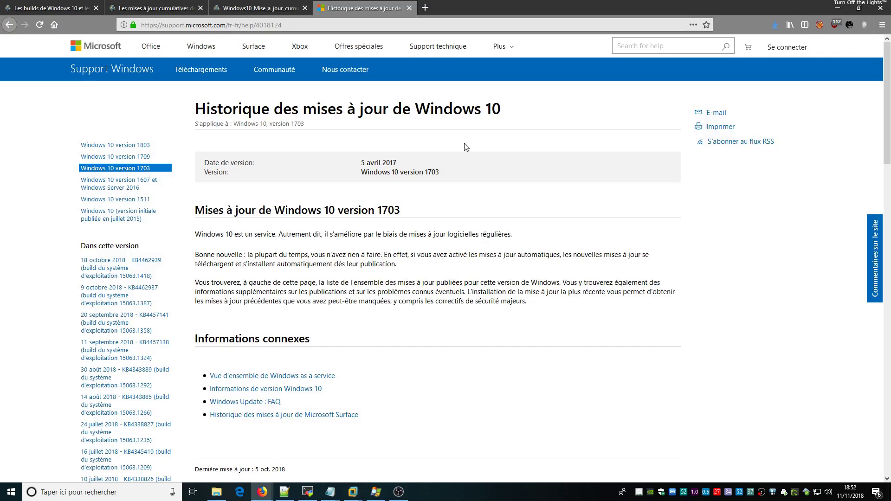
key("ctrl+t")
type("image syst")
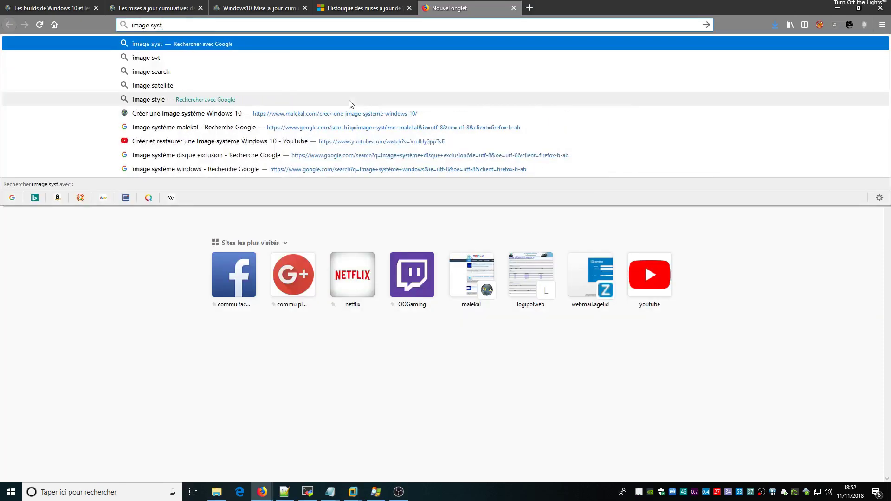
type("ème malekal")
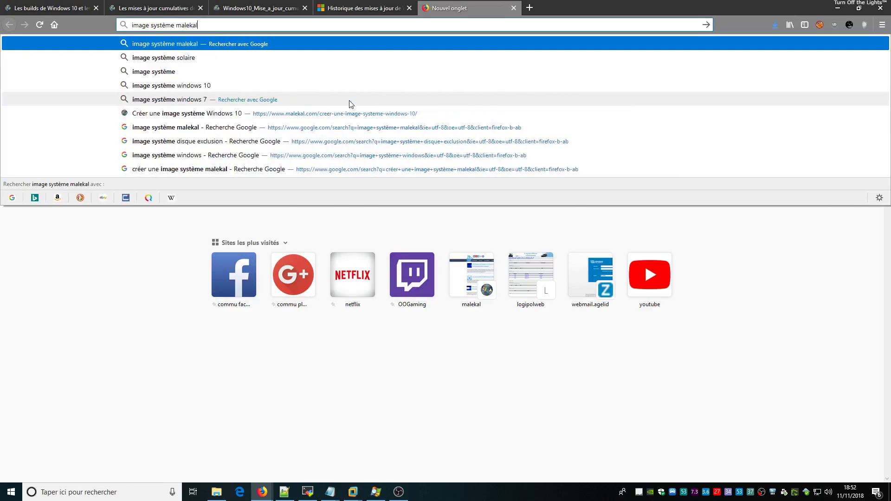
key("Return")
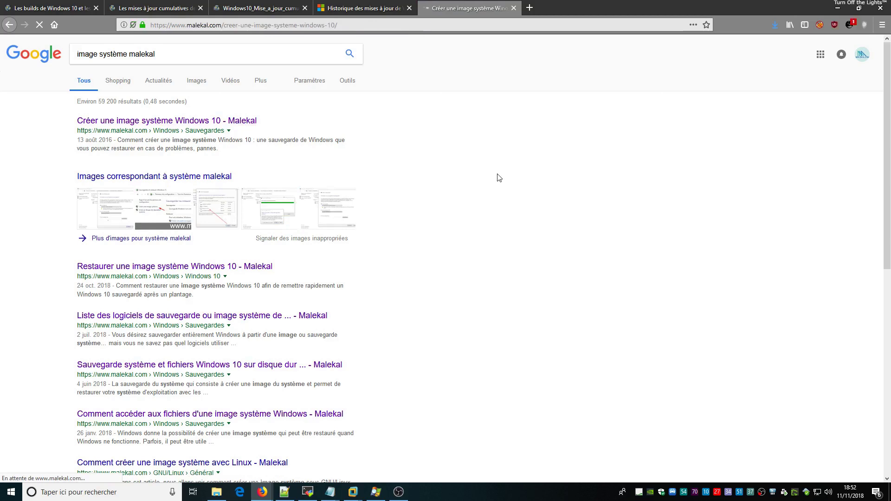
scroll(147, 292, "down", 15)
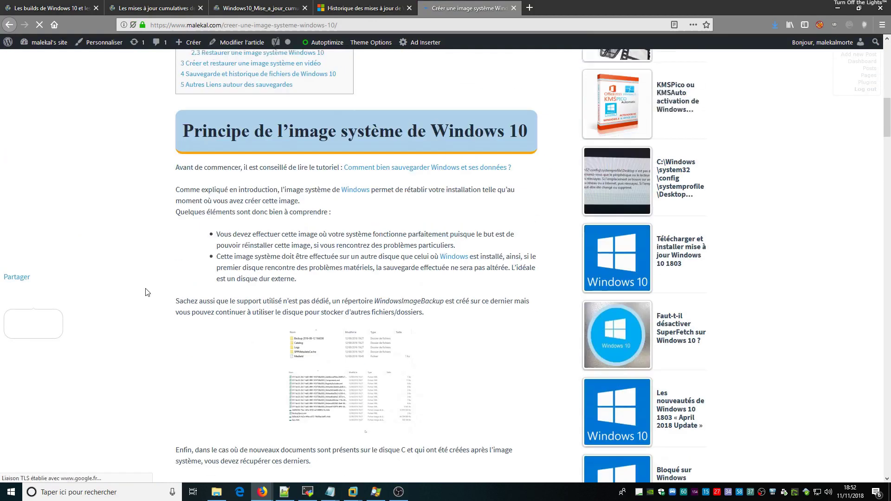
scroll(146, 292, "down", 7)
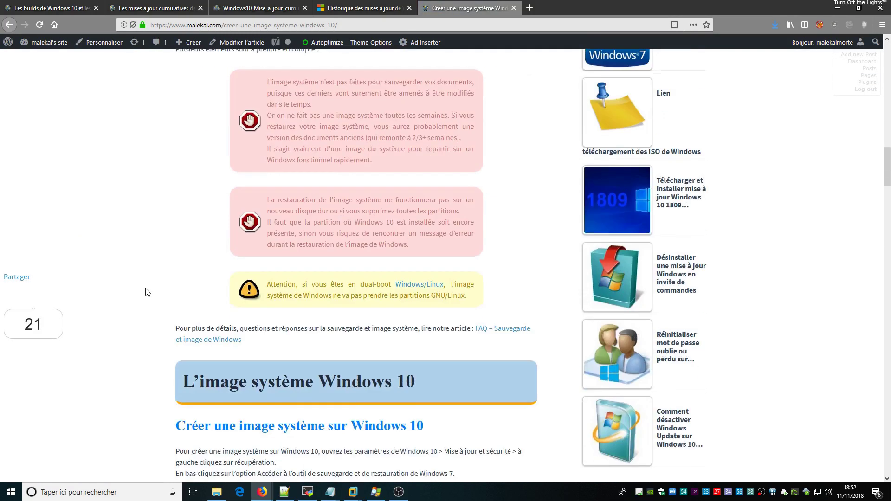
left_click_drag(889, 159, 875, 346)
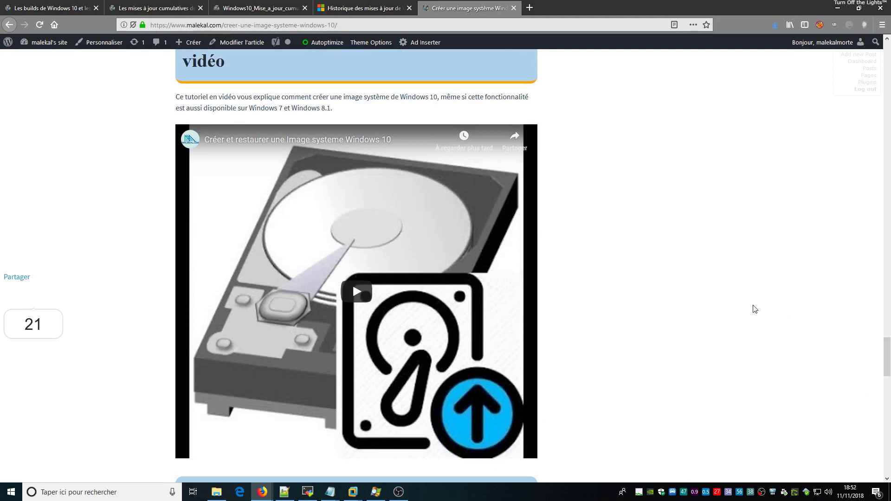
scroll(753, 309, "up", 15)
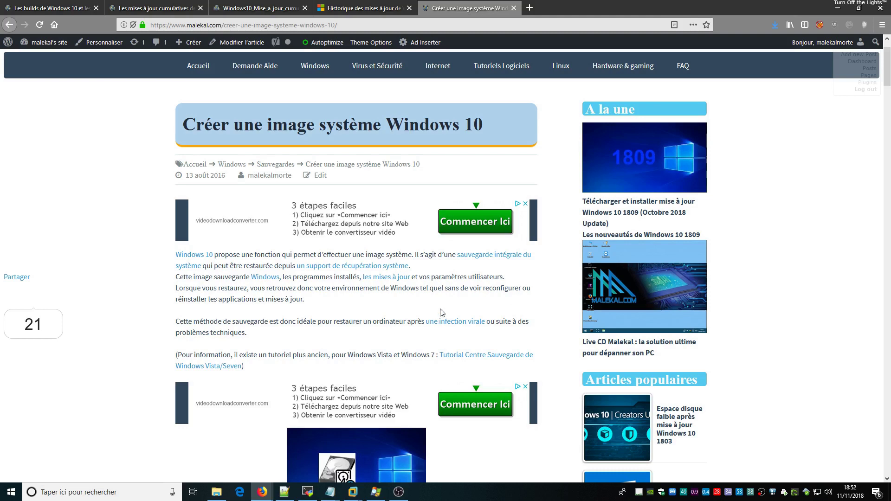
Run the Windows 10 update through the assistant in the Windows_10-mbr virtual machine and restart it to install the update.
mouse_move(352, 492)
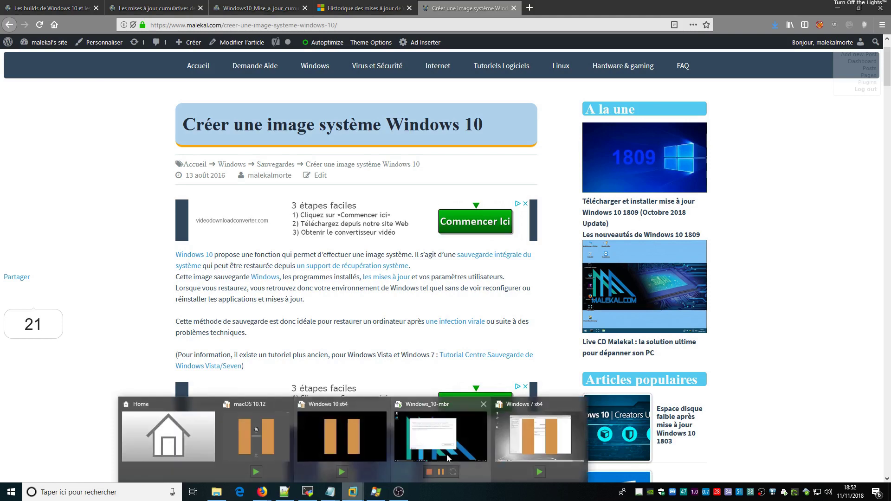
left_click(472, 440)
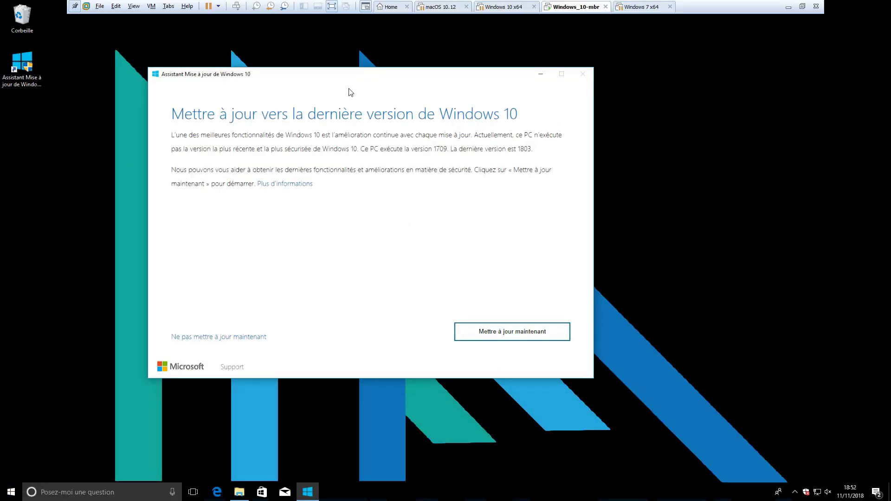
left_click_drag(349, 78, 364, 75)
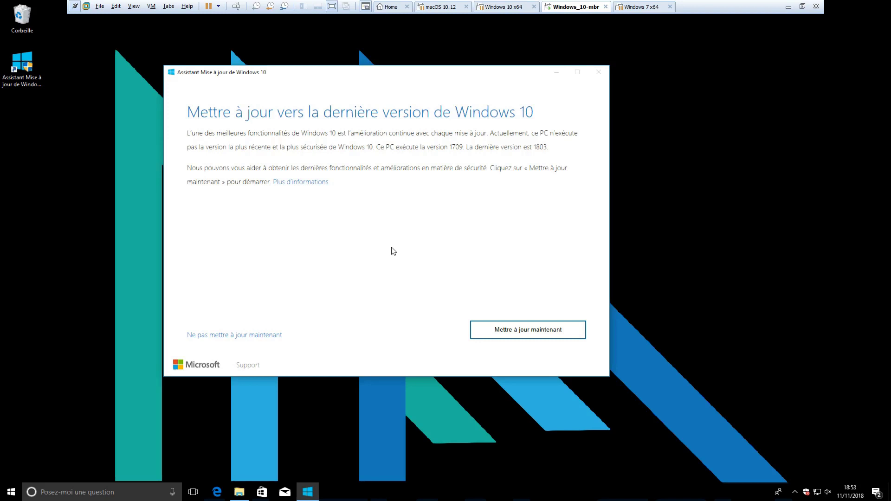
left_click(551, 334)
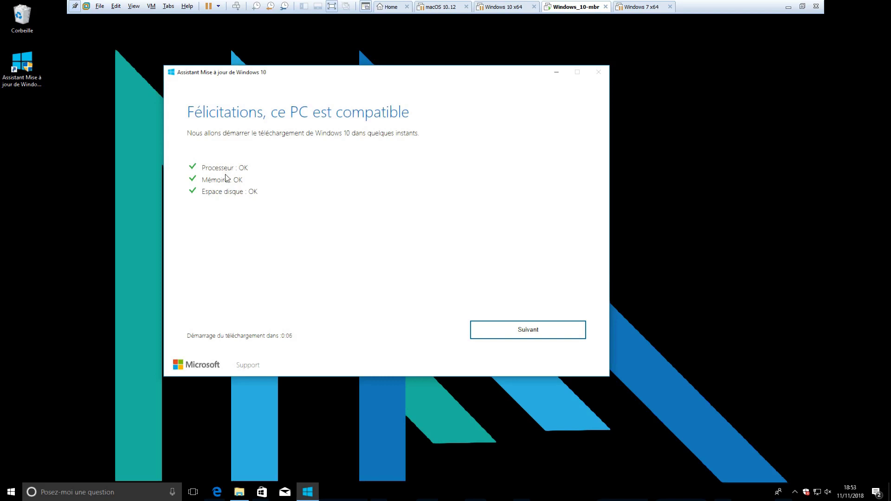
left_click(552, 328)
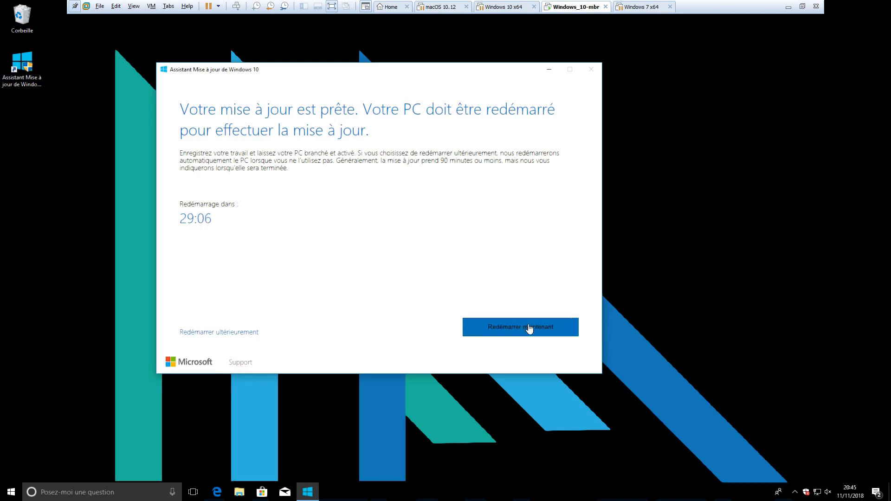
key("alt+F4")
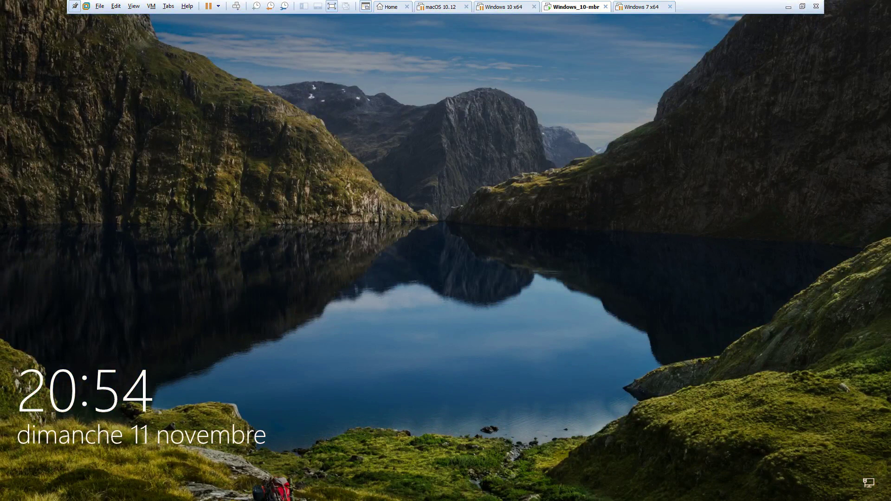
Sign in to Windows with the account password and dismiss the Microsoft Edge start page's language prompt.
left_click(337, 303)
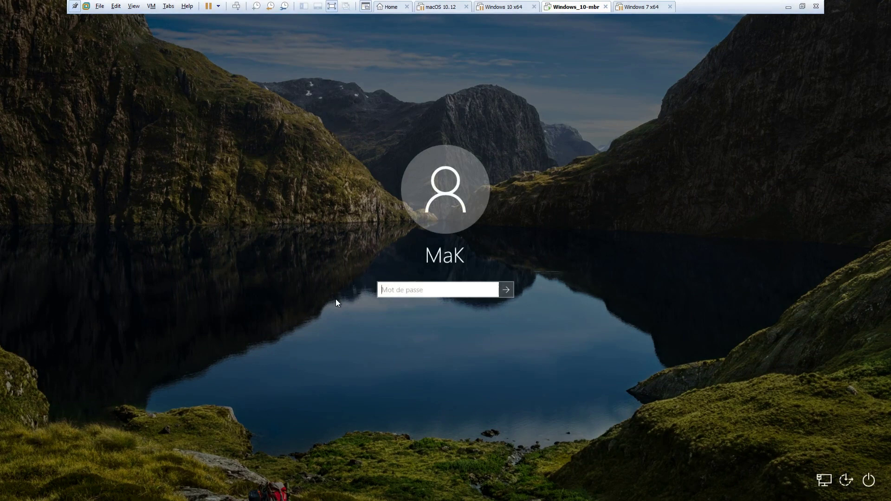
type("****")
key("Return")
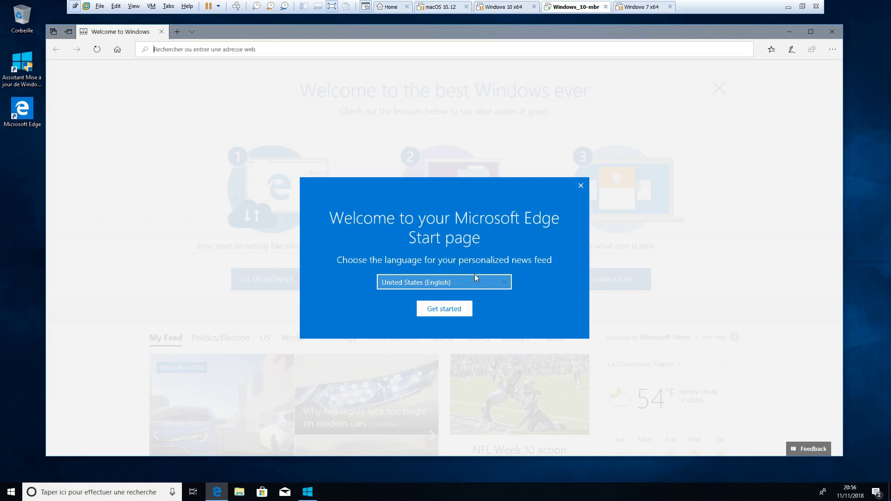
left_click(580, 185)
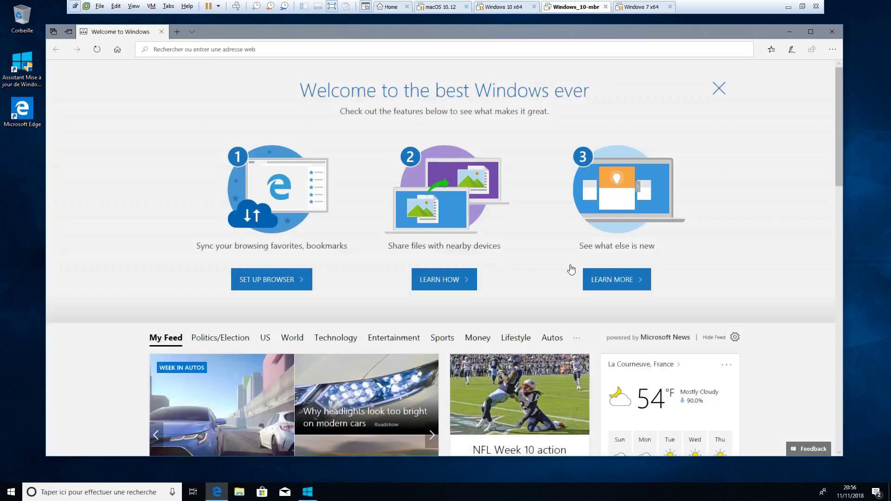
Close the Microsoft Edge welcome window and quit the Windows 10 update assistant.
left_click(832, 31)
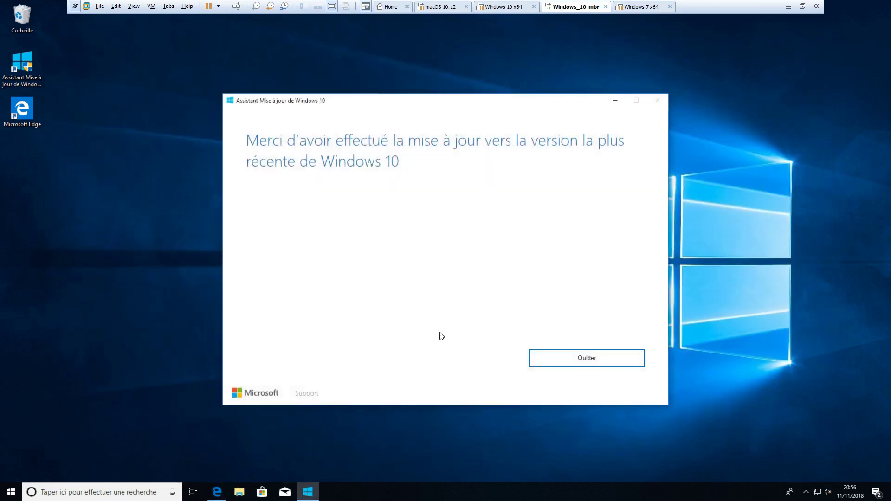
left_click(594, 360)
left_click(625, 365)
Check the installed Windows version in the About Windows dialog, moving it towards the middle of the desktop, and close it.
right_click(11, 491)
left_click(38, 454)
key("Return")
left_click_drag(92, 24, 385, 169)
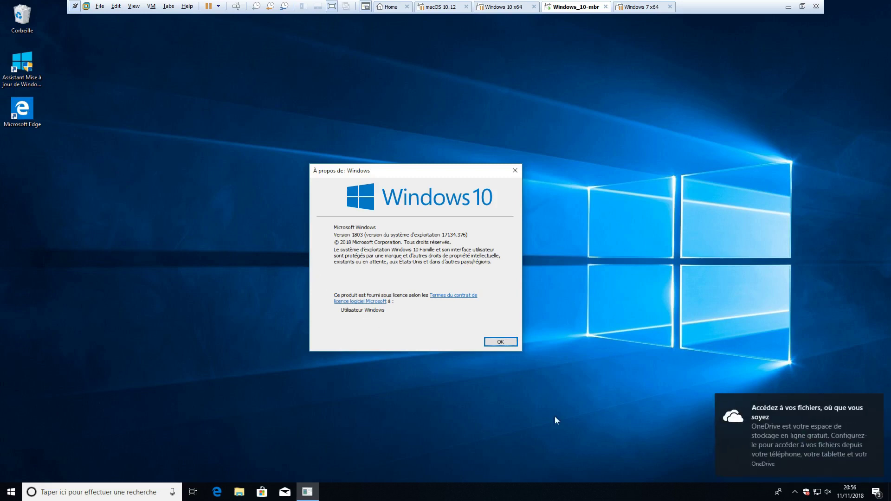
left_click(509, 345)
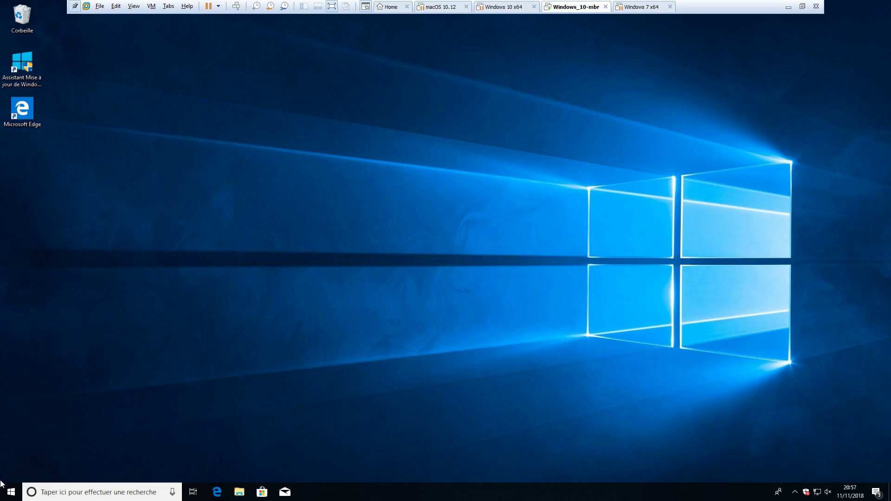
Show the recovery options under update and security in a maximized Windows settings window.
left_click(10, 494)
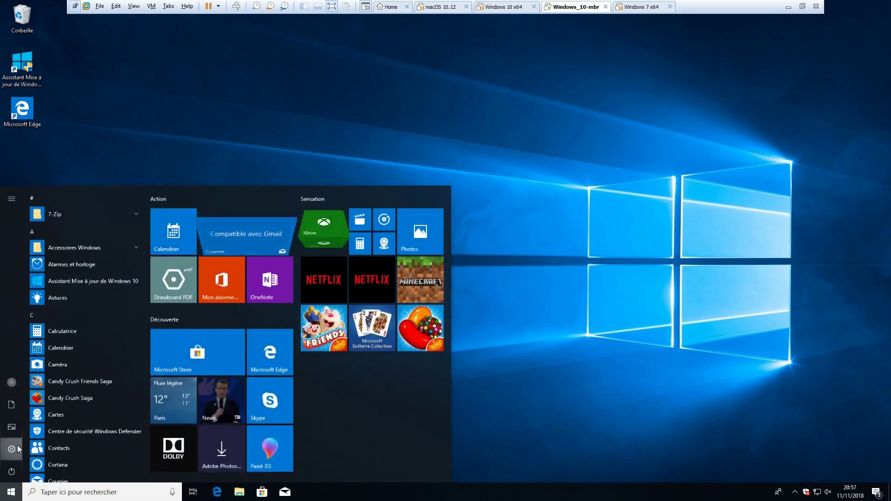
left_click(18, 446)
double_click(682, 70)
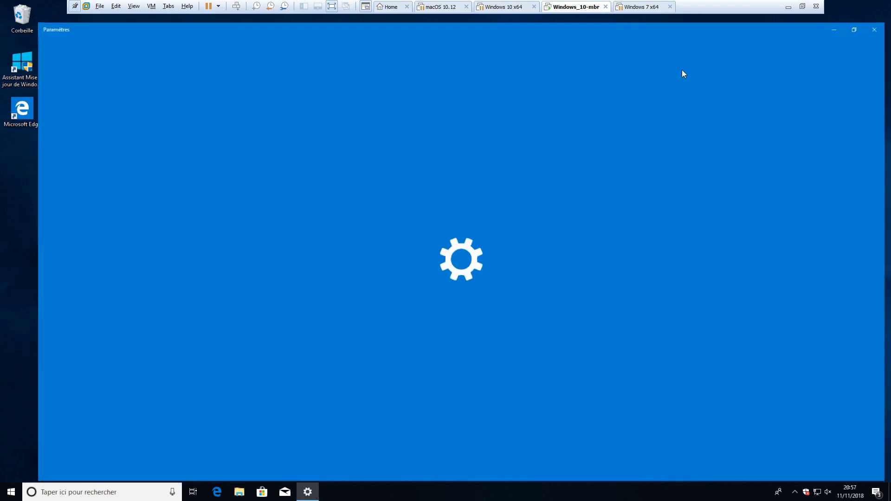
left_click(471, 223)
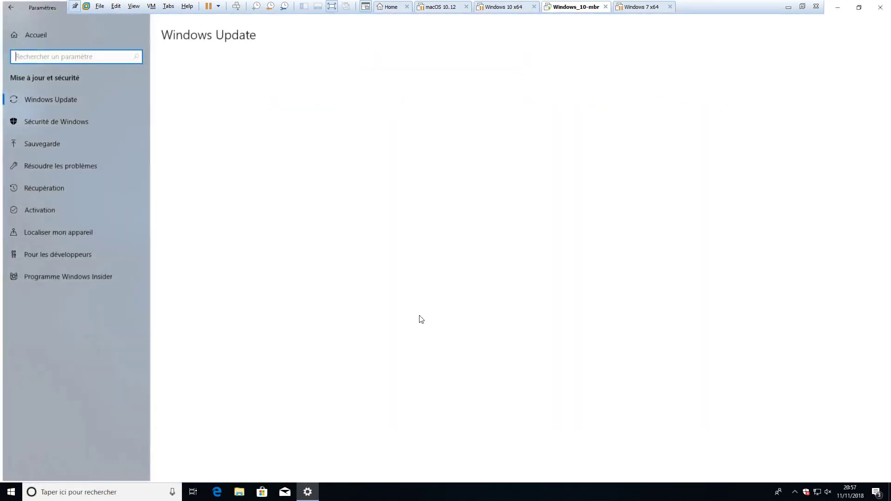
left_click(69, 187)
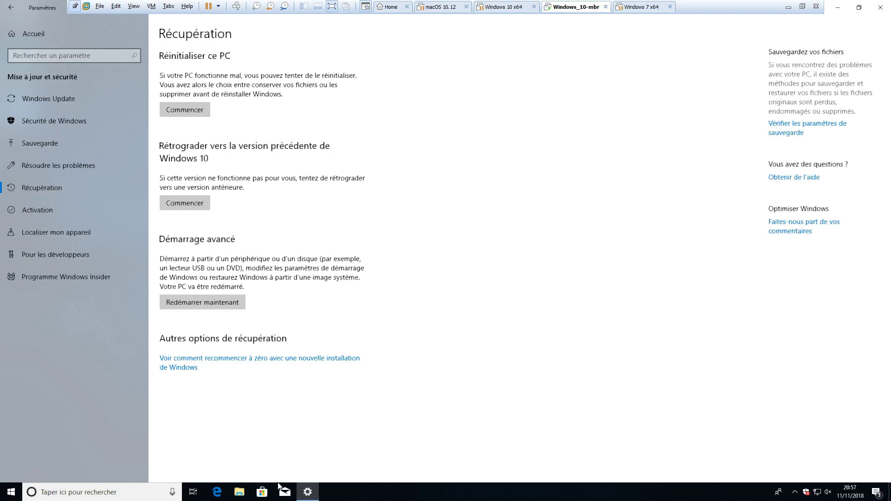
Locate the Windows.old folder on the local disk C: in a maximized File Explorer window, and close the window.
key("super+e")
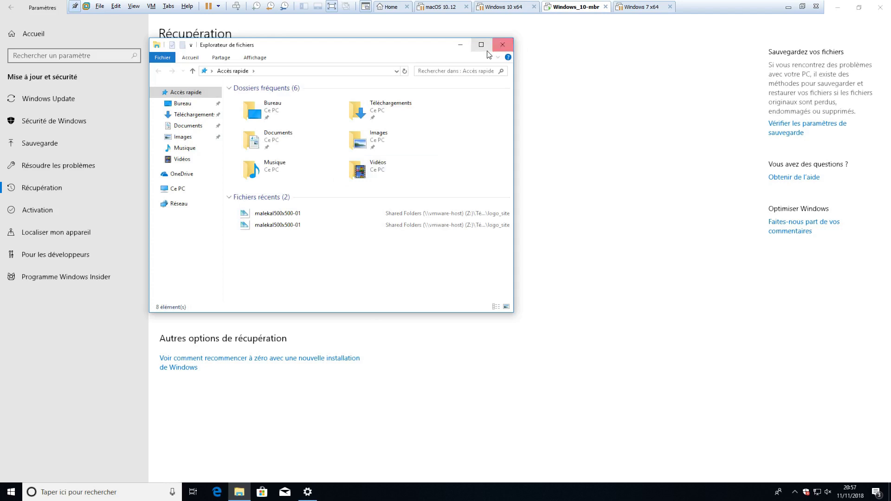
left_click(481, 44)
left_click(45, 145)
double_click(126, 136)
left_click(107, 108)
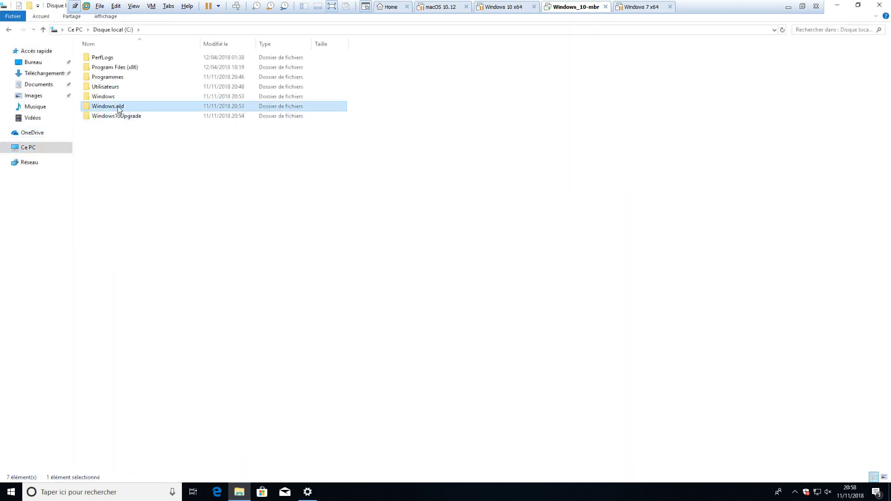
left_click(880, 8)
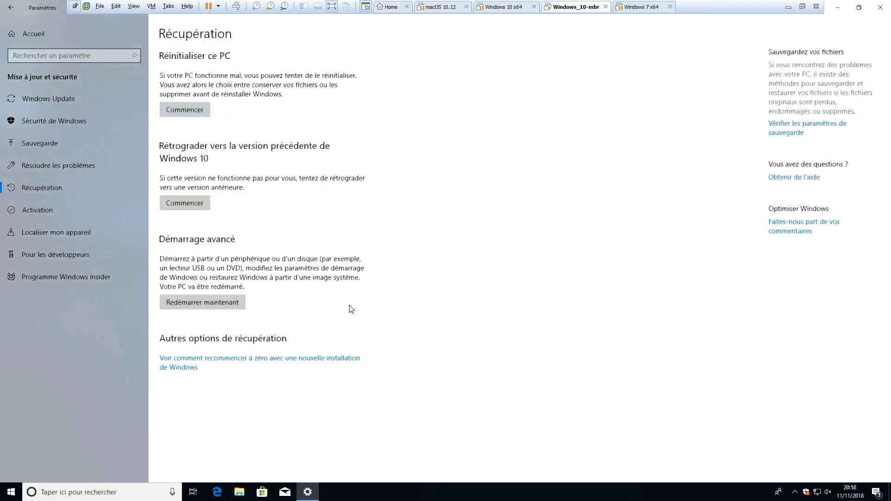